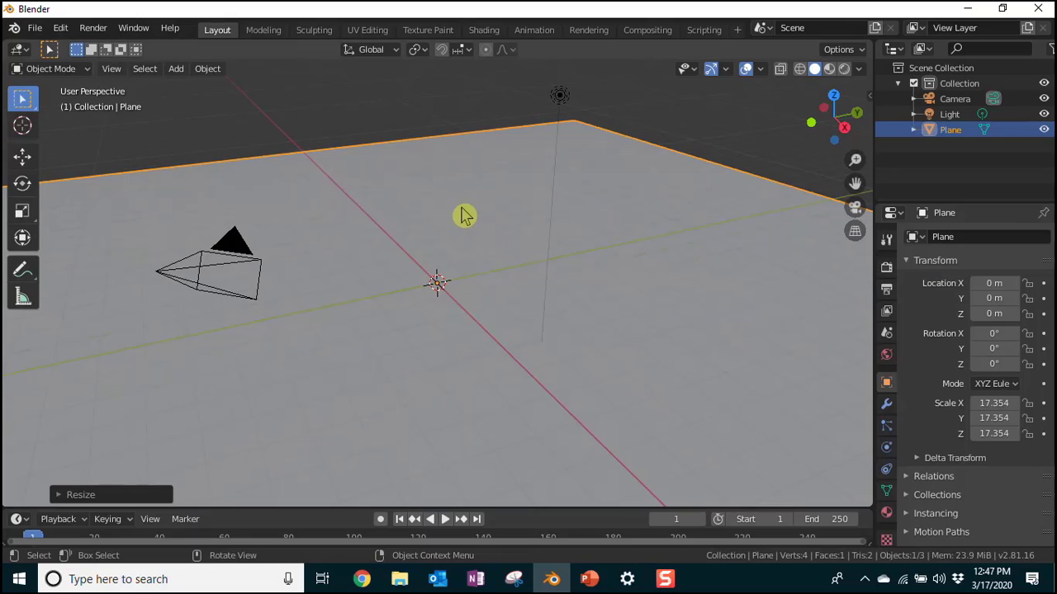
Step: Add a UV sphere at the origin and raise it along the Z axis to about 3.24 m above the plane
key("shift+a")
mouse_move(448, 217)
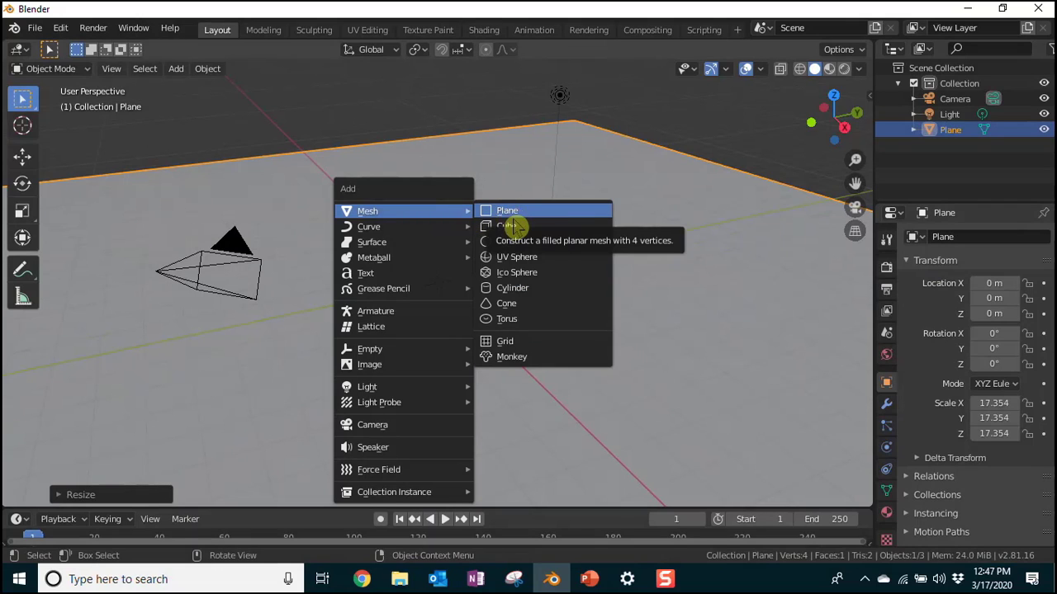
left_click(522, 259)
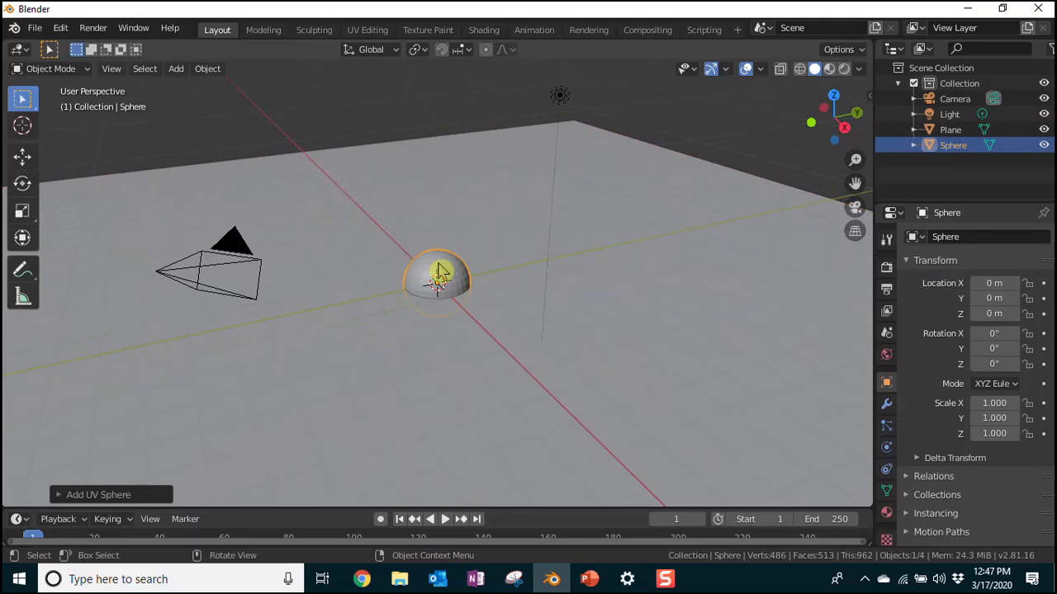
key("g")
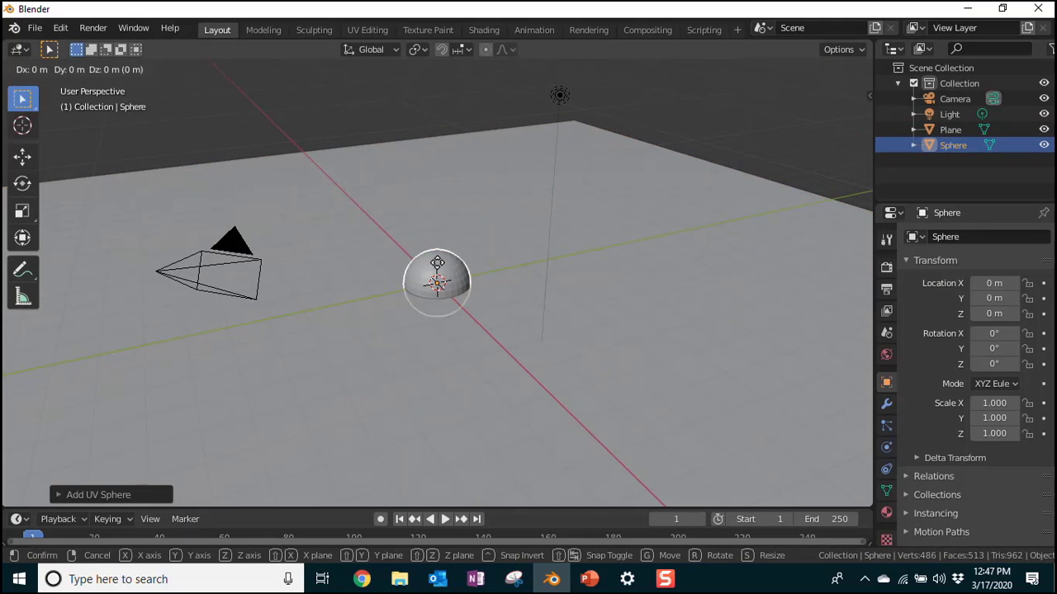
key("z")
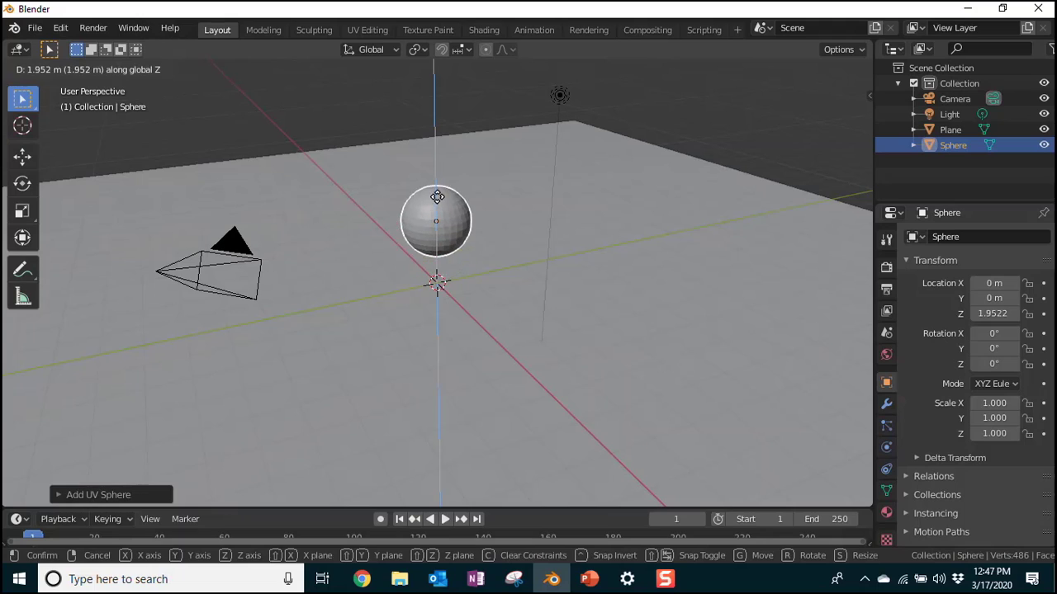
left_click(432, 169)
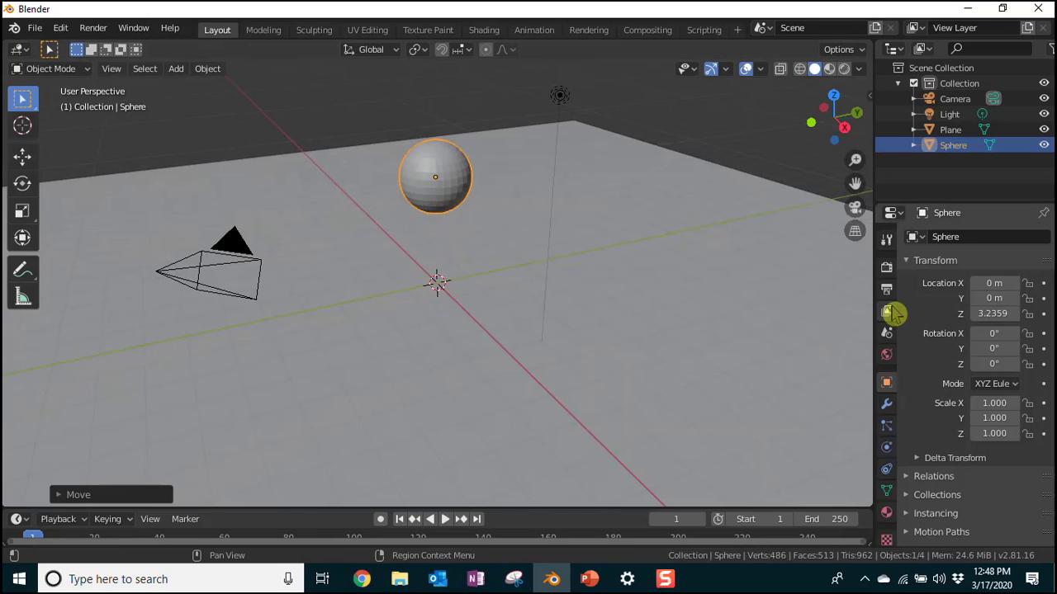
Step: Create a new material on the sphere and name it Ball
left_click(887, 513)
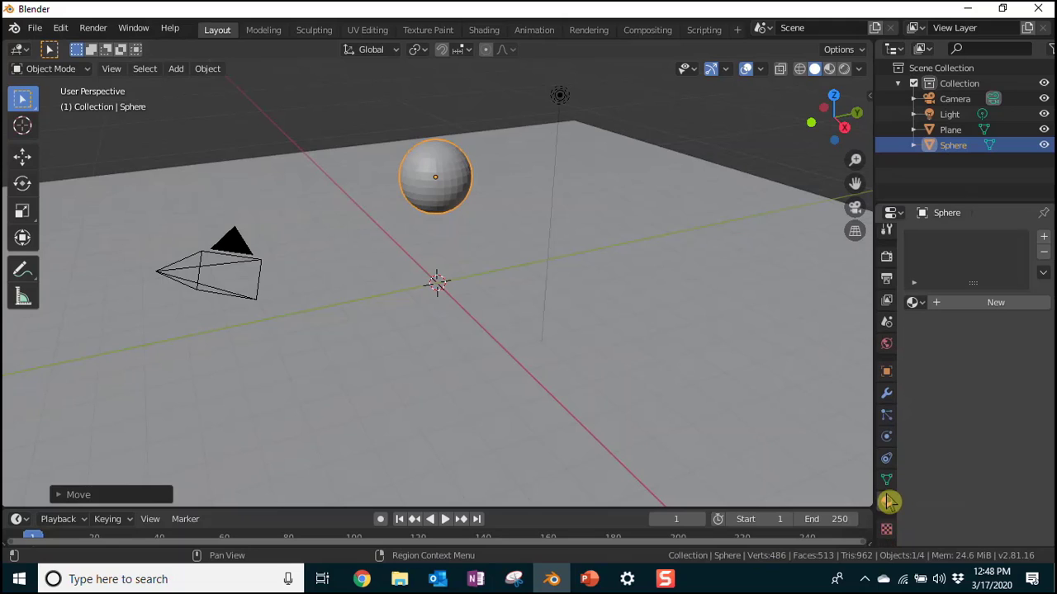
left_click(979, 307)
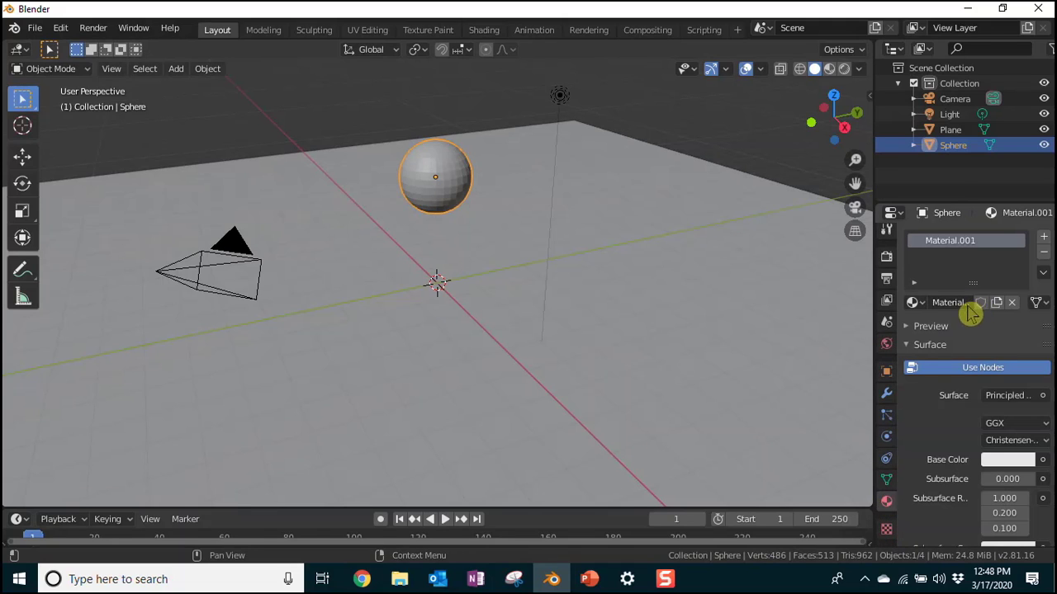
left_click(885, 306)
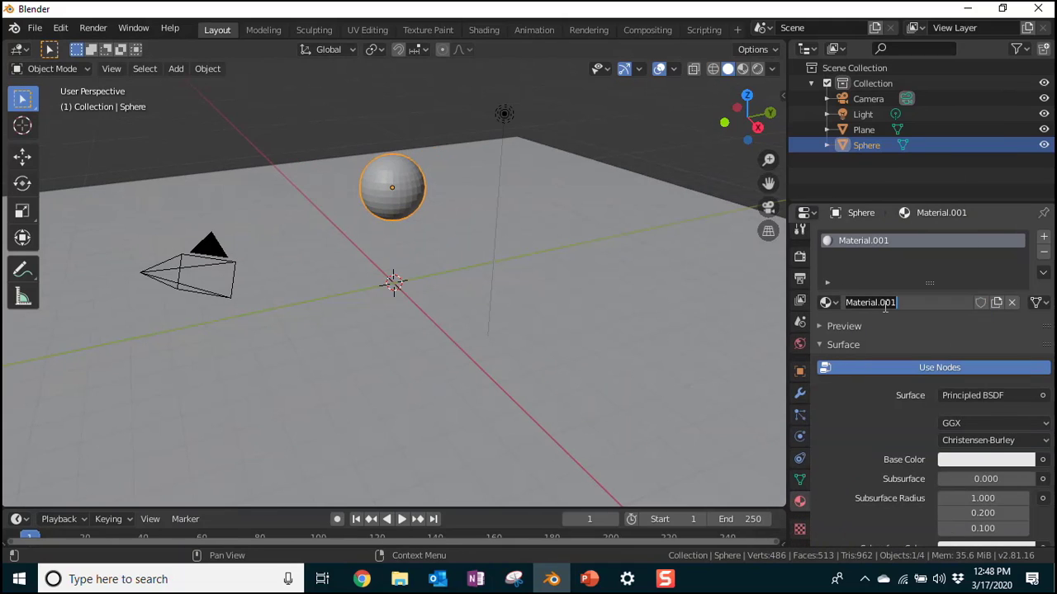
type("Ball")
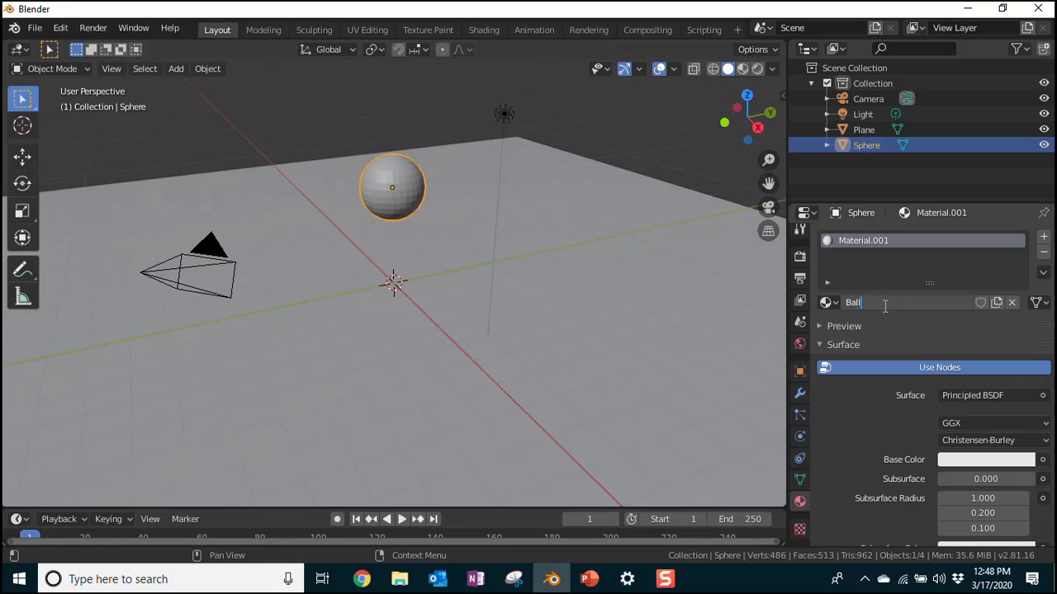
left_click(888, 314)
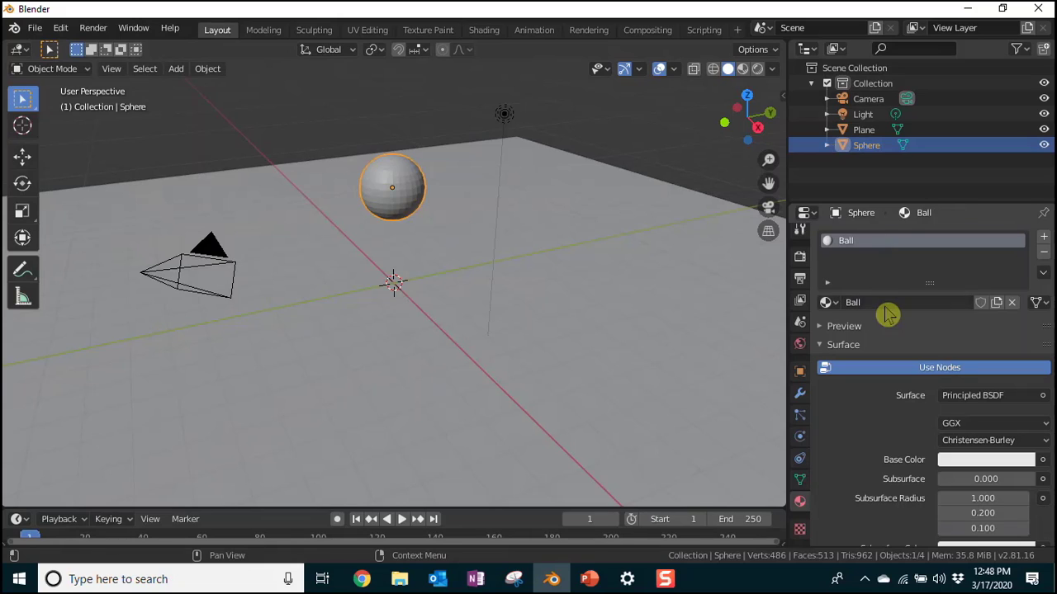
Step: Set the Ball material's base color to fully saturated red and display the viewport in material preview shading
scroll(904, 314, "down", 3)
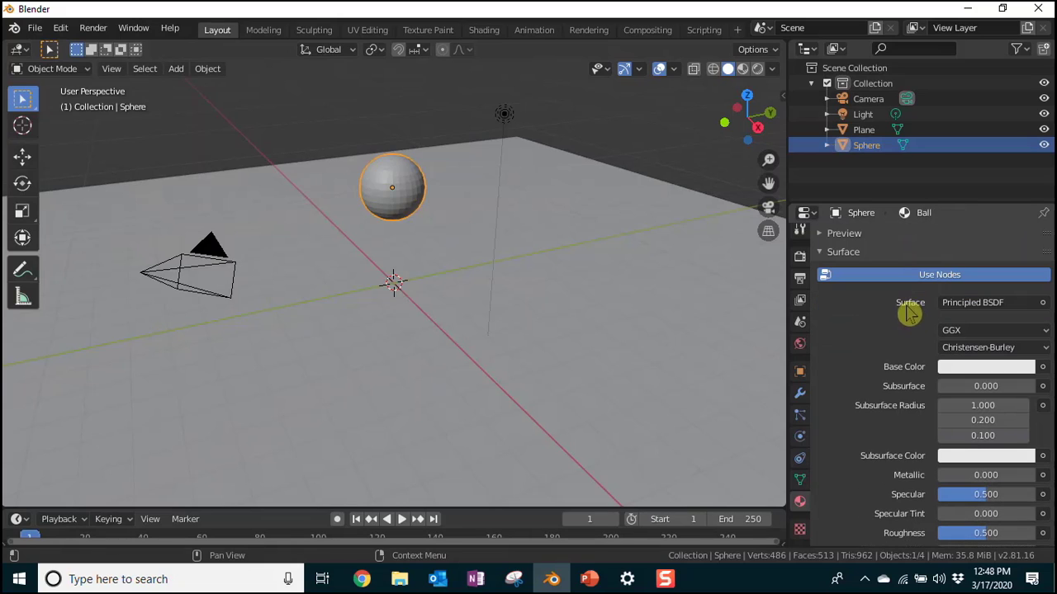
left_click(960, 366)
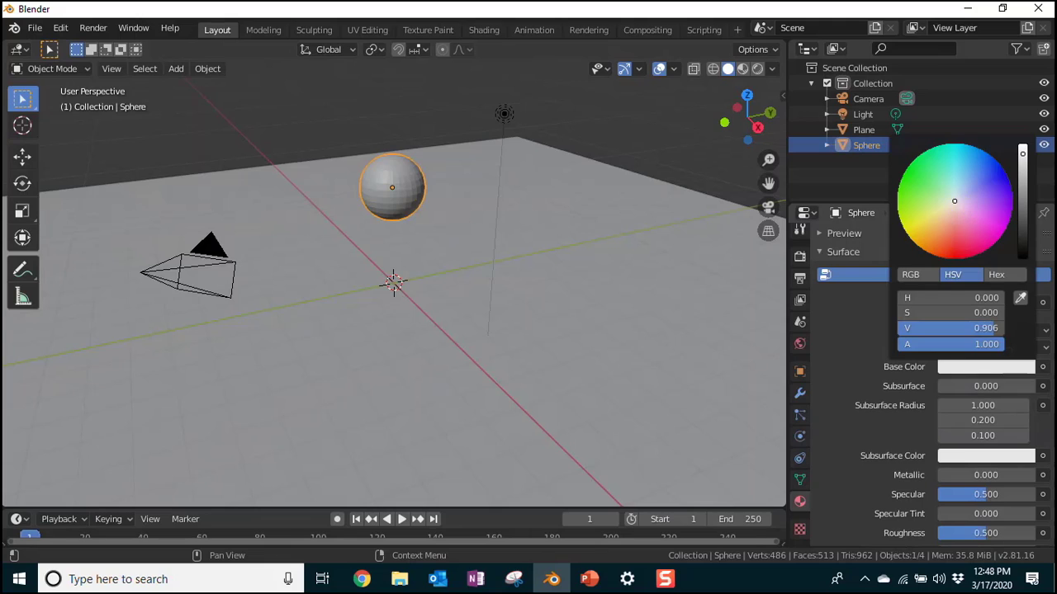
left_click_drag(954, 201, 956, 260)
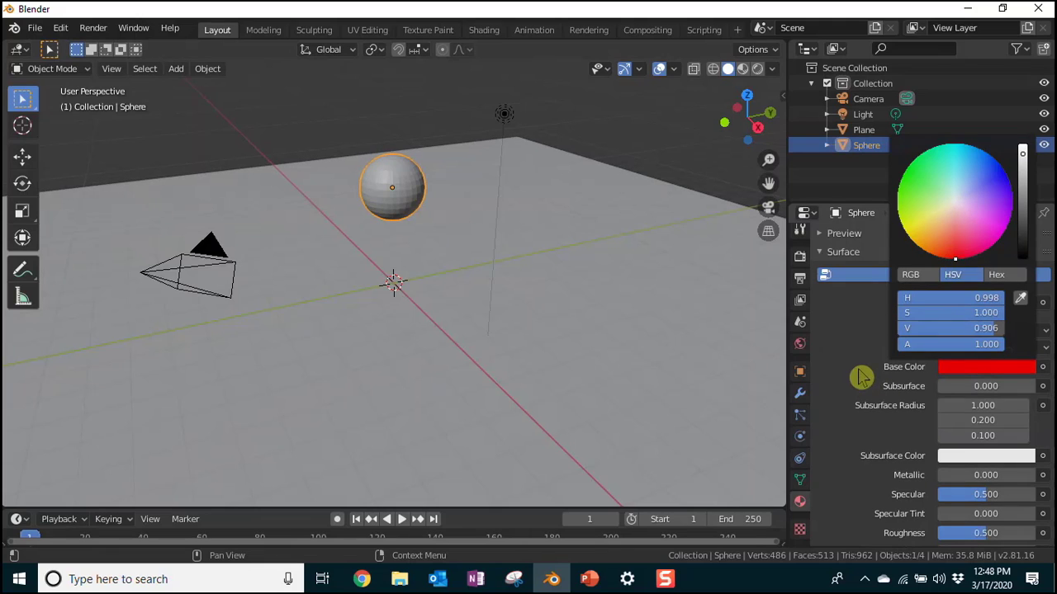
scroll(867, 355, "up", 3)
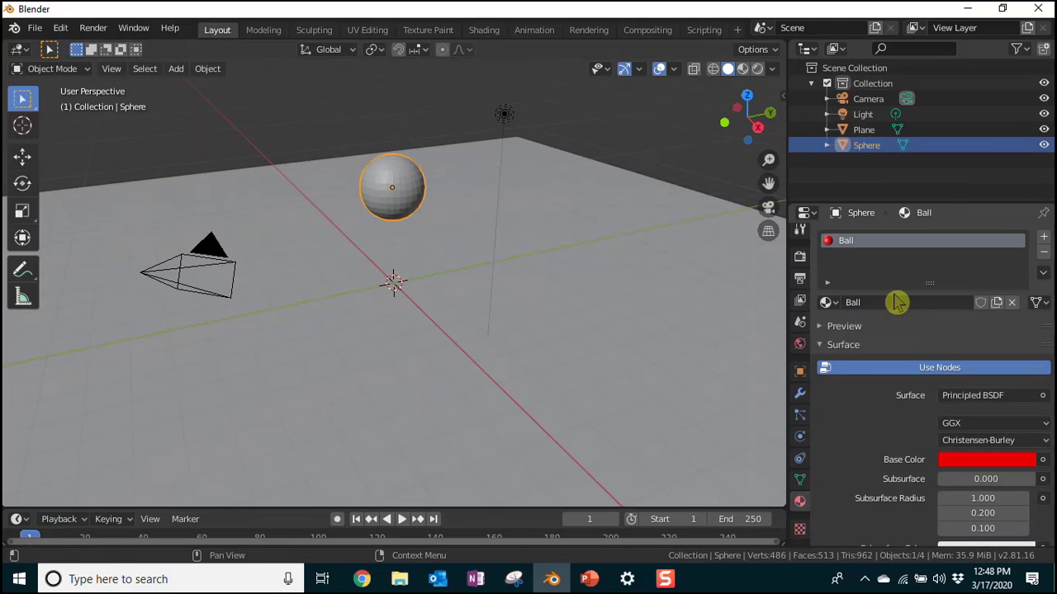
left_click(741, 69)
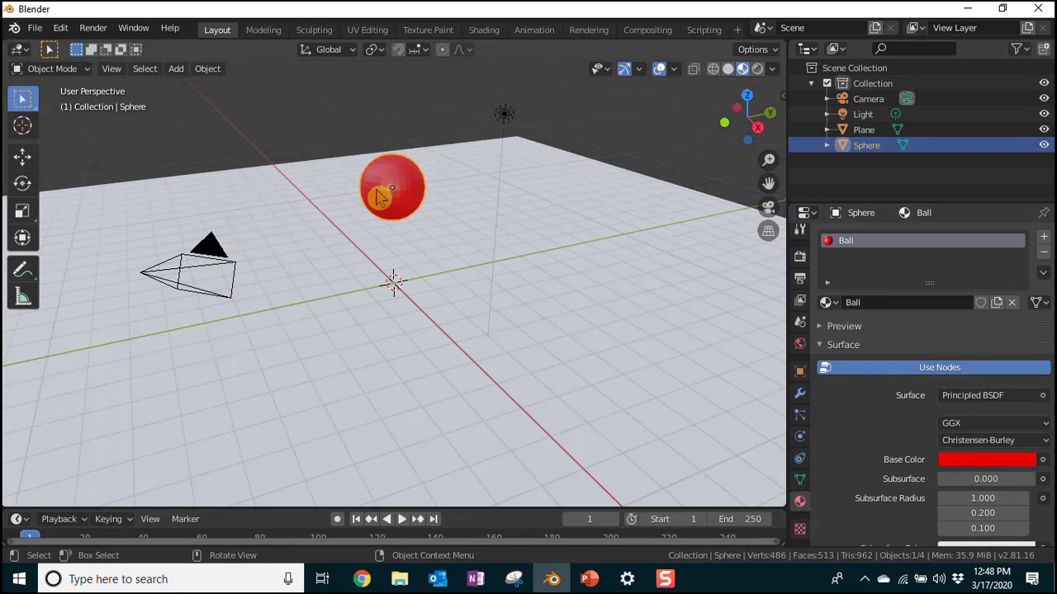
Step: Apply Shade Smooth to the red sphere
scroll(388, 188, "up", 5)
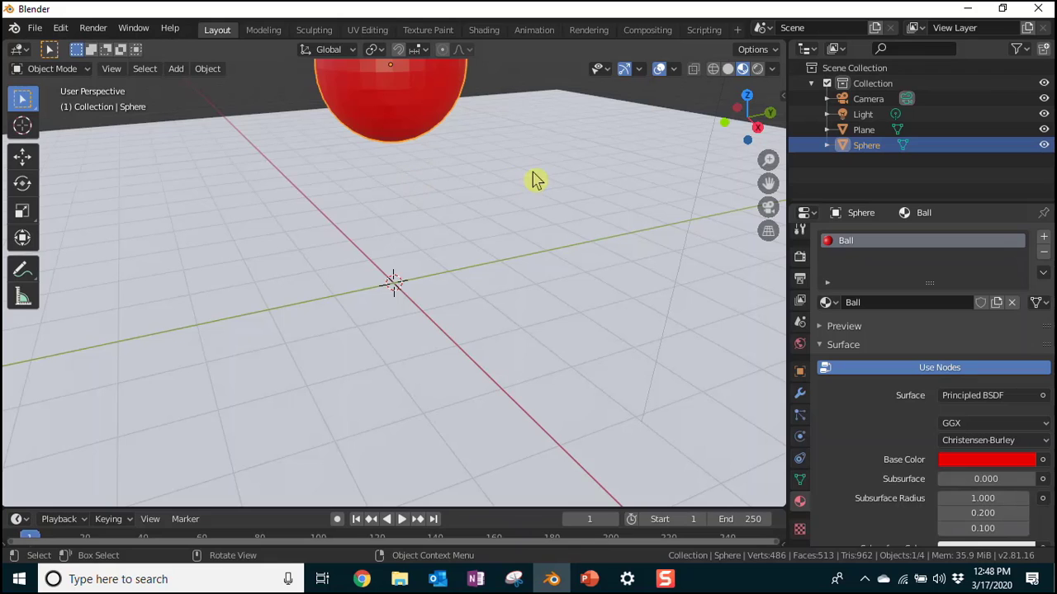
middle_click_drag(521, 189, 531, 359, "shift")
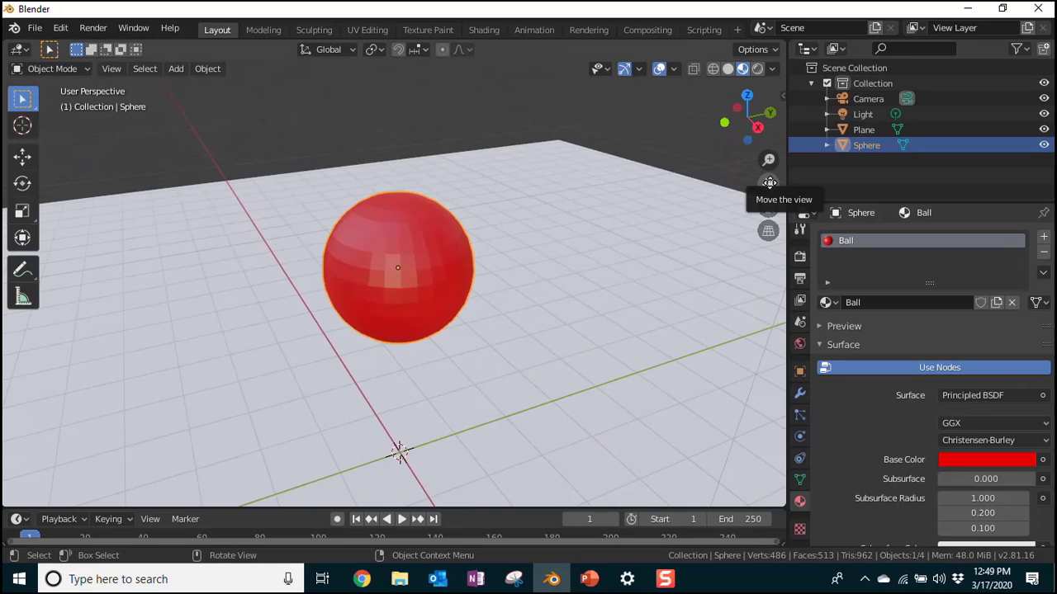
mouse_move(768, 183)
left_mouse_down()
mouse_move(761, 164)
mouse_move(756, 175)
mouse_move(781, 177)
mouse_move(759, 157)
mouse_move(759, 211)
mouse_move(764, 190)
left_mouse_up()
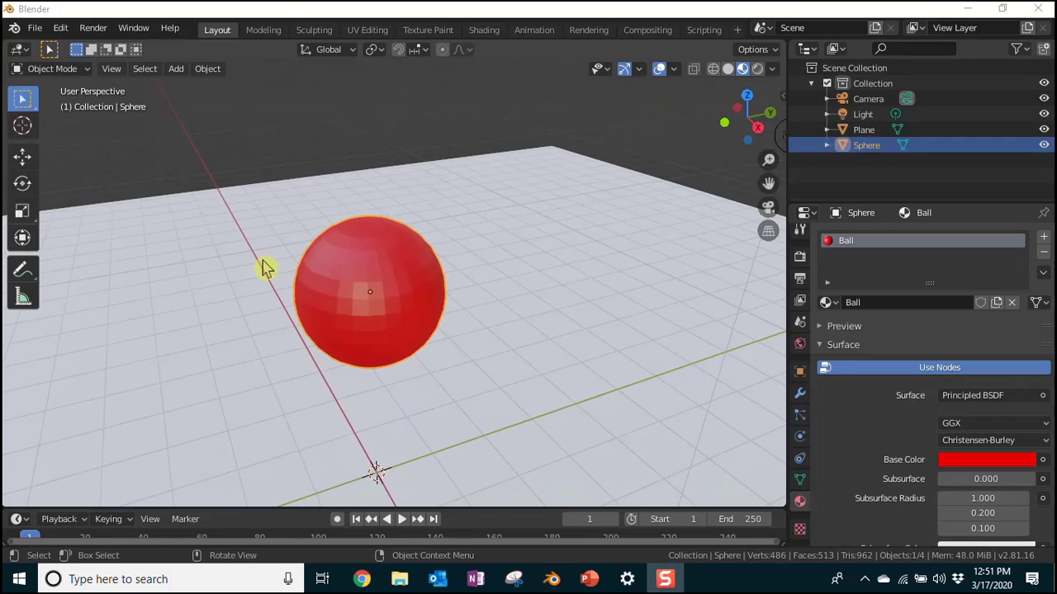
right_click(464, 229)
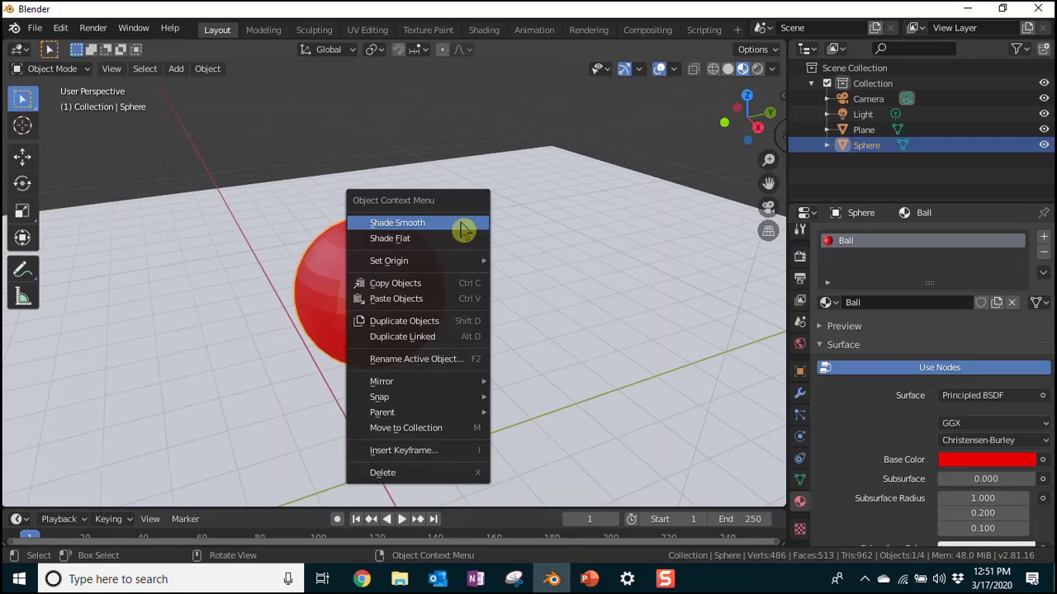
left_click(400, 224)
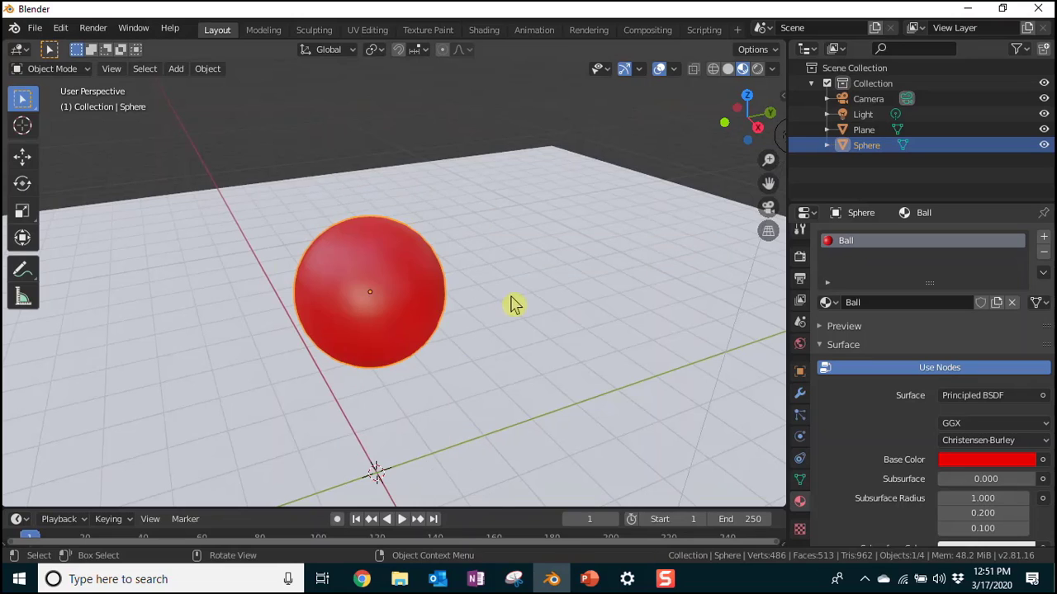
Step: Switch the sphere to flat shading to compare its faceted surface
scroll(513, 305, "up", 5)
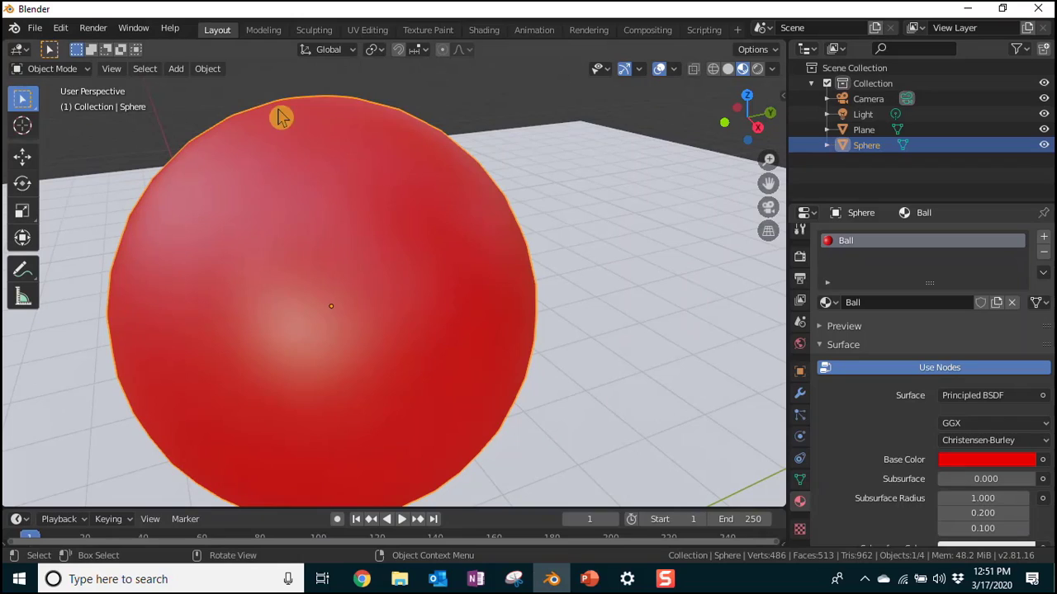
right_click(529, 150)
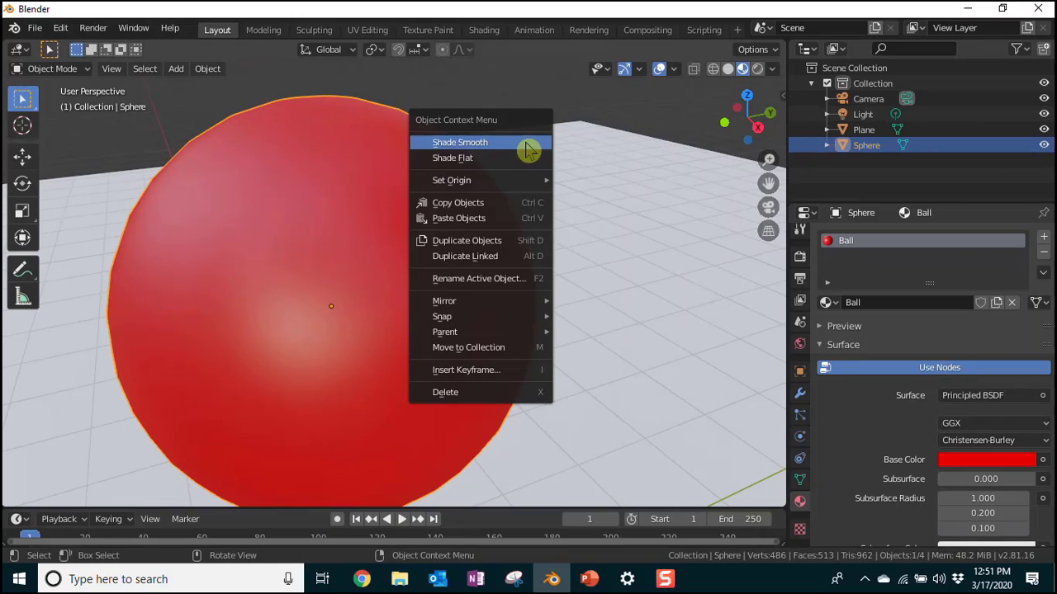
left_click(471, 162)
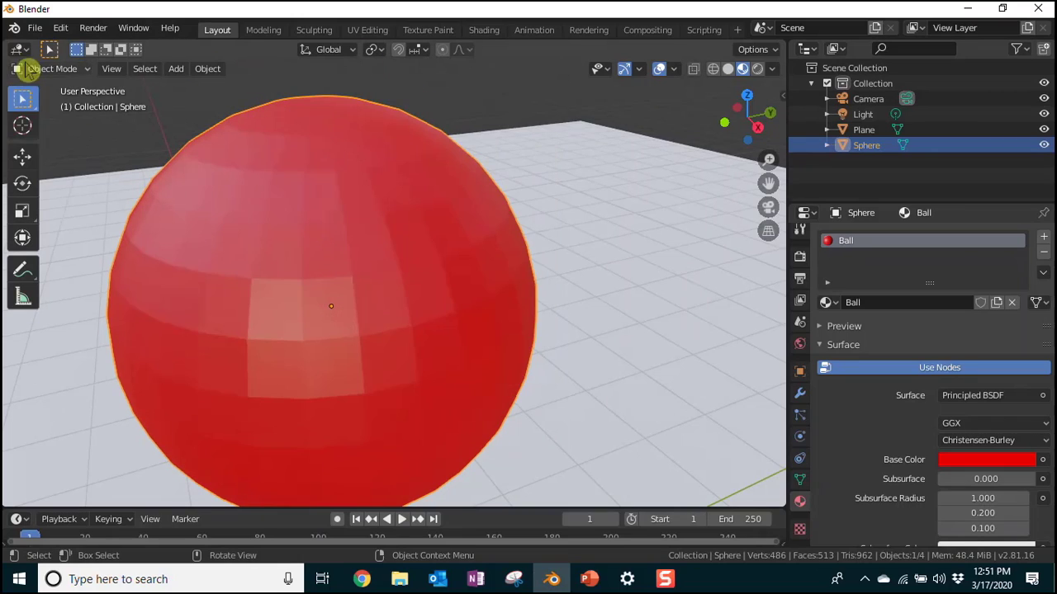
Step: Return the sphere from flat to smooth shading
left_click(207, 71)
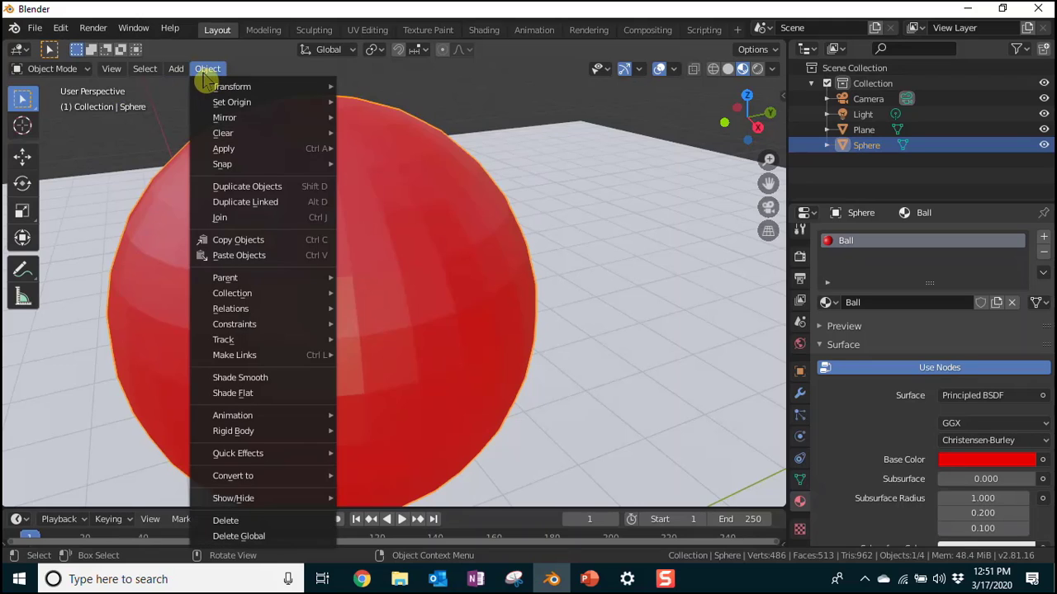
mouse_move(200, 89)
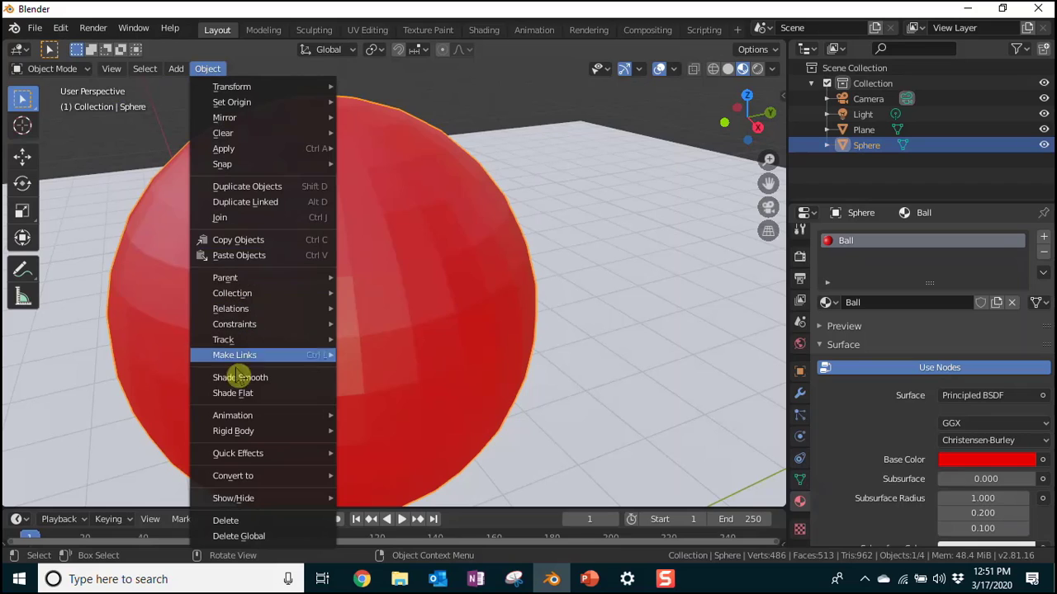
left_click(243, 378)
scroll(500, 334, "down", 4)
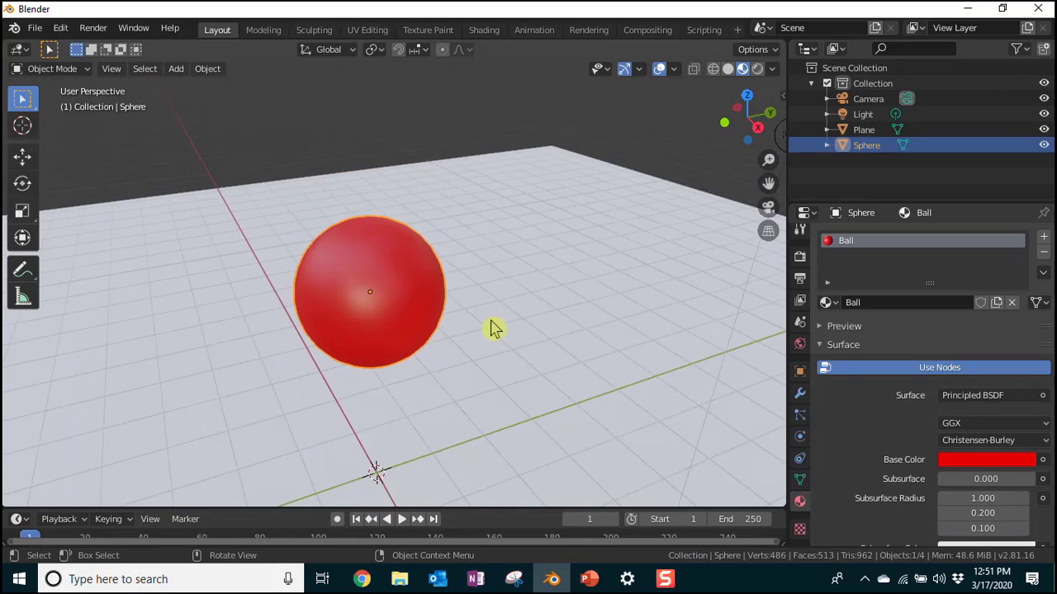
scroll(493, 329, "up", 1)
scroll(492, 328, "down", 1)
scroll(493, 329, "up", 1)
scroll(493, 329, "down", 2)
scroll(493, 330, "down", 2)
scroll(493, 330, "up", 1)
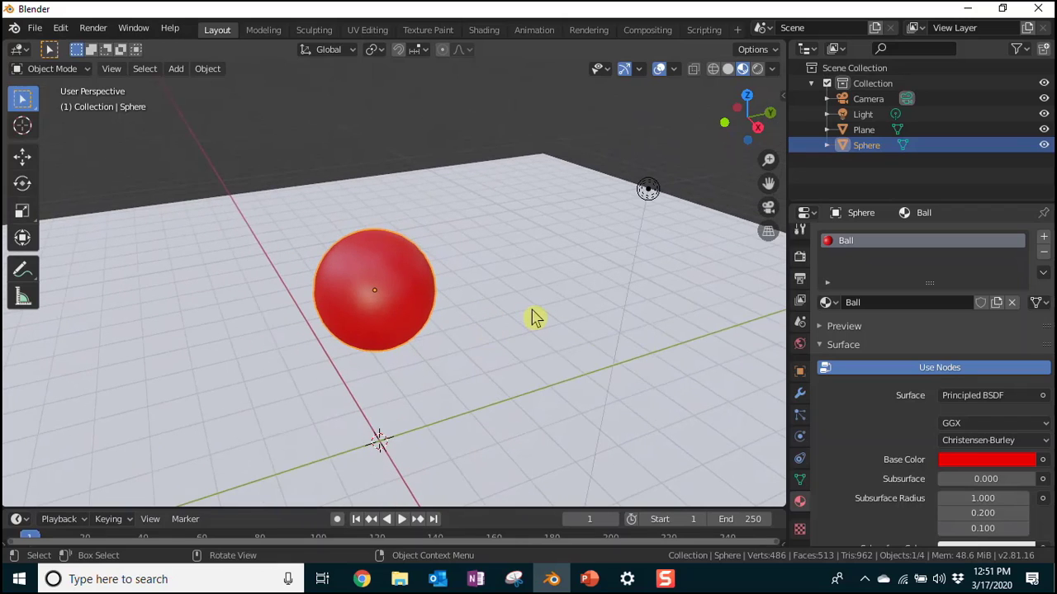
Step: Create a new material on the large ground plane and name it Floor
left_click(553, 293)
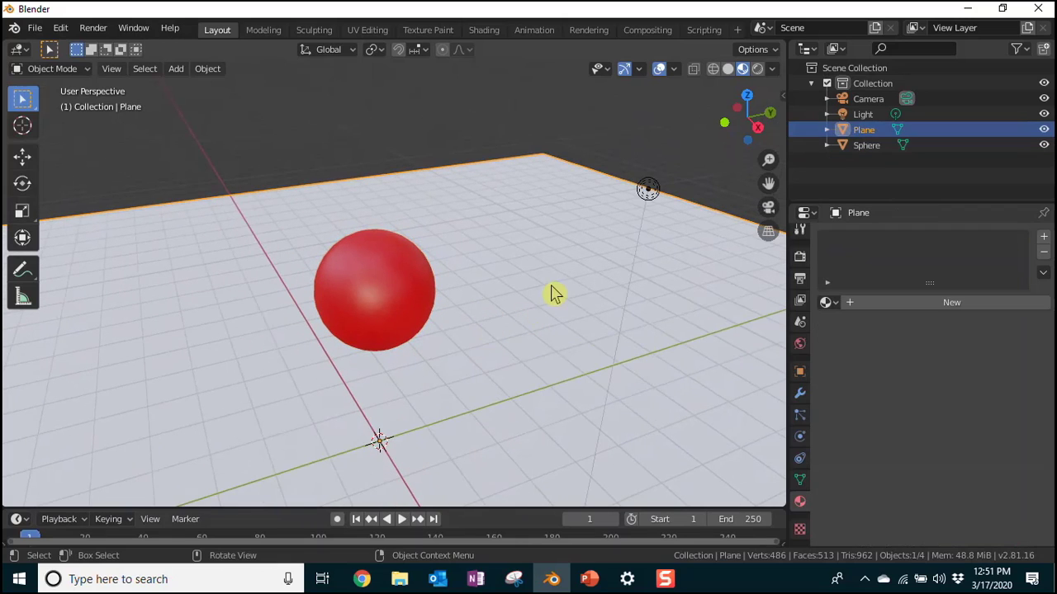
left_click(901, 310)
left_click(891, 303)
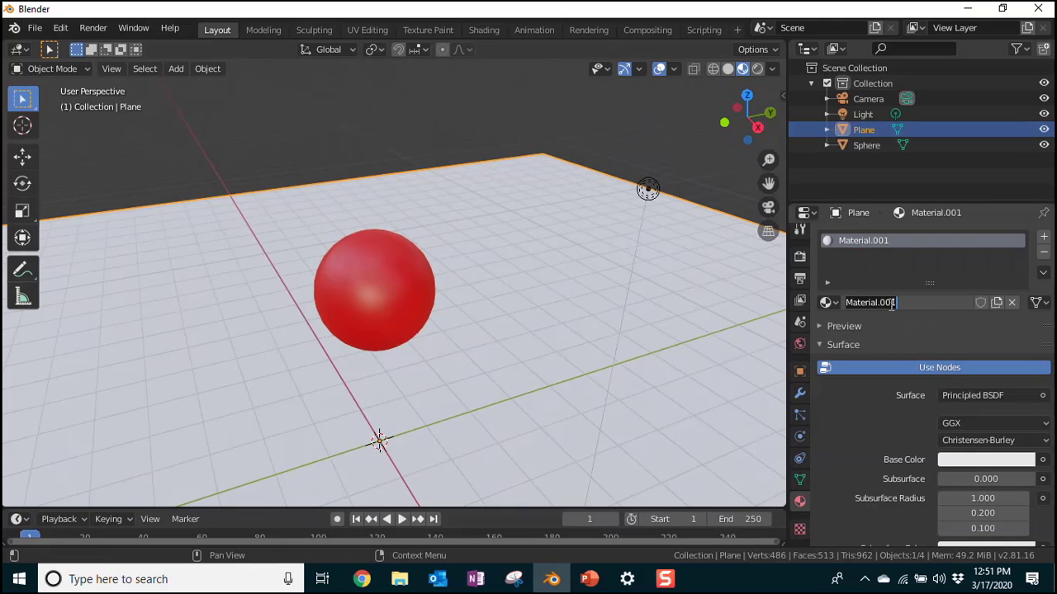
type("Floor")
key("Return")
Step: Set the Floor material's base color to green with a saturation of 0.825
left_click(986, 460)
left_click(927, 254)
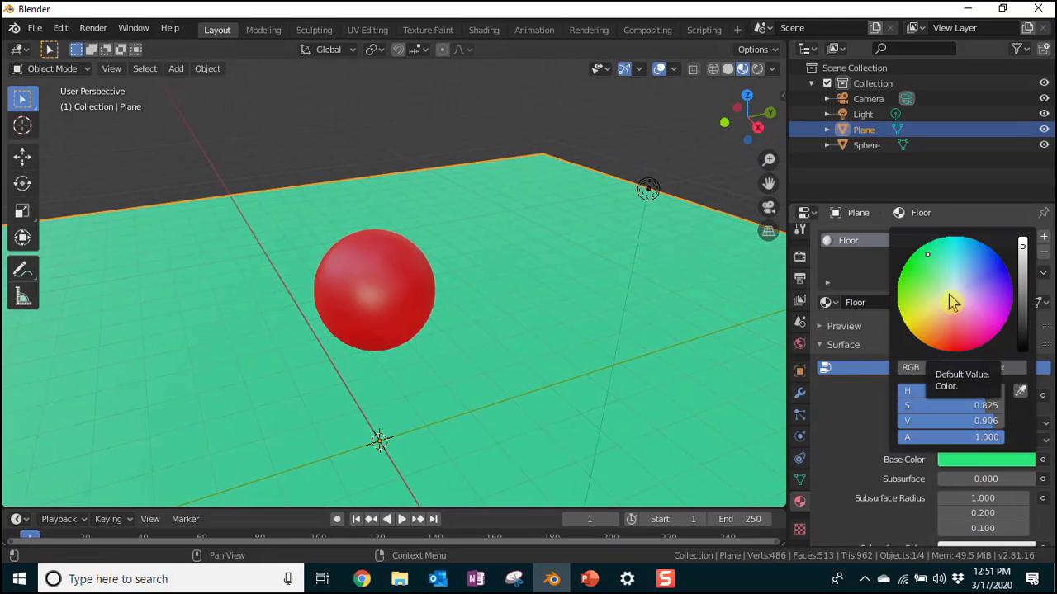
left_click(846, 442)
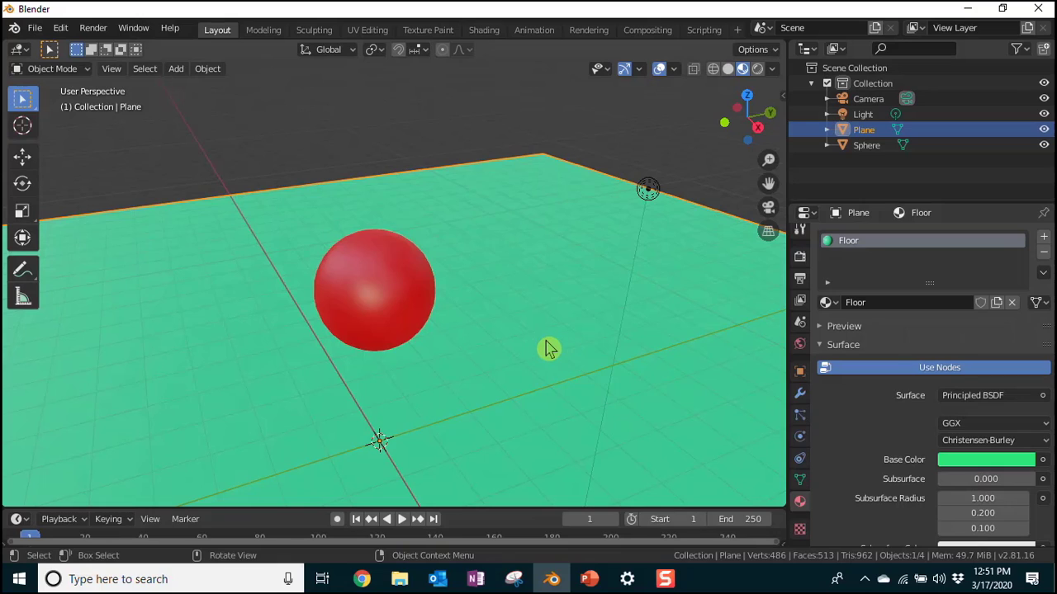
Step: Raise the floor plane slightly along the Z axis, by about 0.04 m, so it covers the grid
key("g")
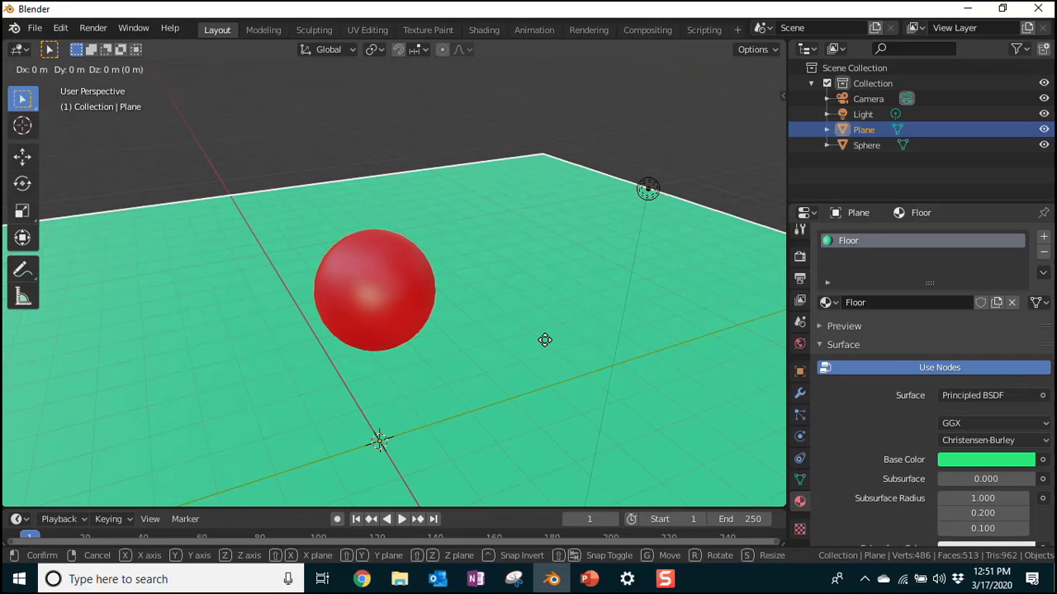
key("z")
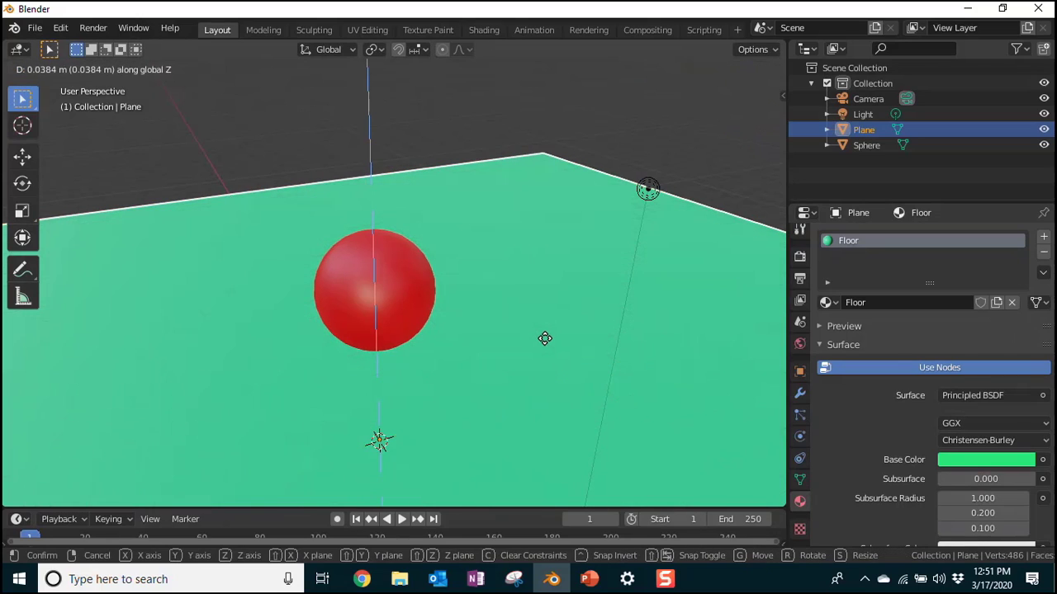
left_click(545, 338)
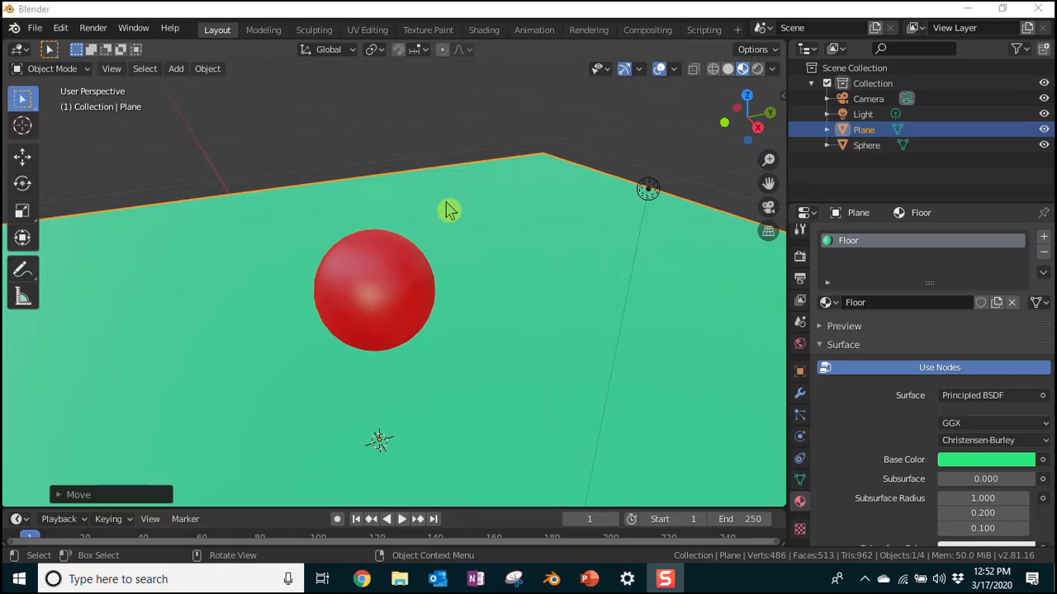
Step: Add a second mesh plane at the origin
left_click(200, 176)
key("shift+a")
left_click(259, 167)
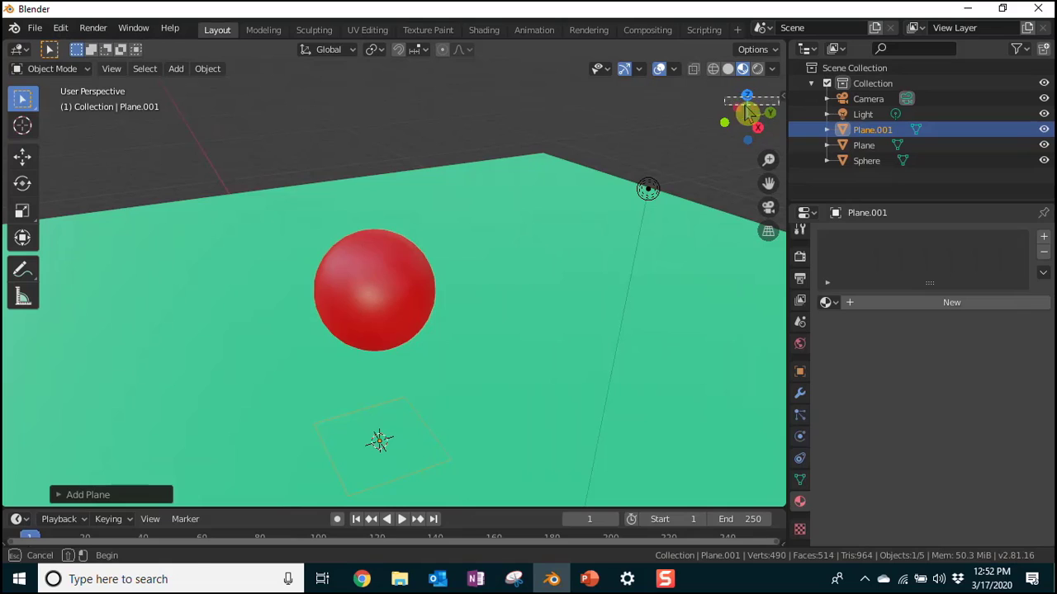
Step: Rotate the new plane 90° about the Y axis so it stands upright
left_click(778, 99)
left_click_drag(781, 96, 751, 100)
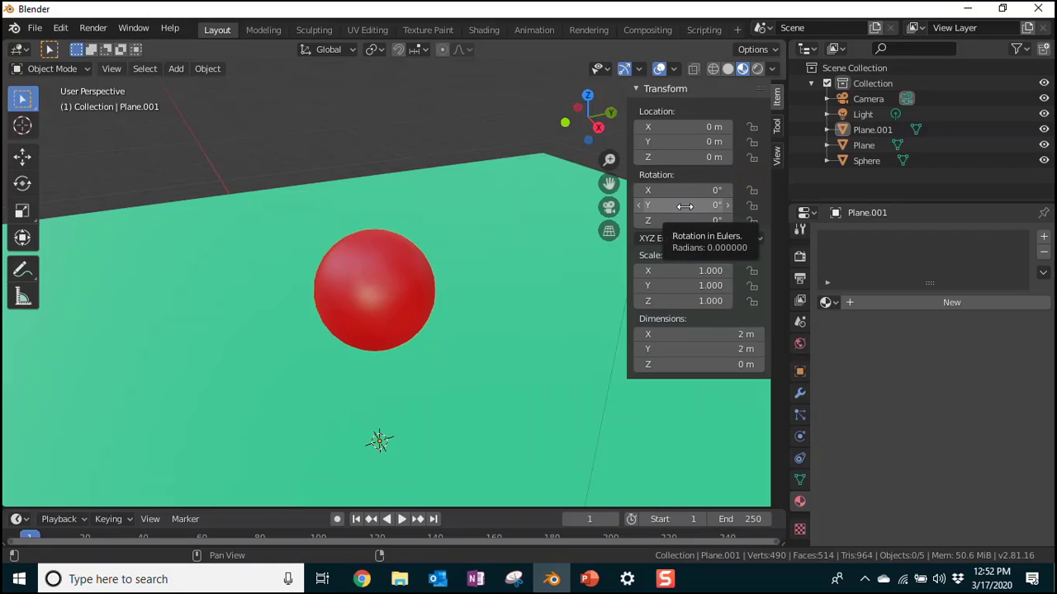
left_click(714, 205)
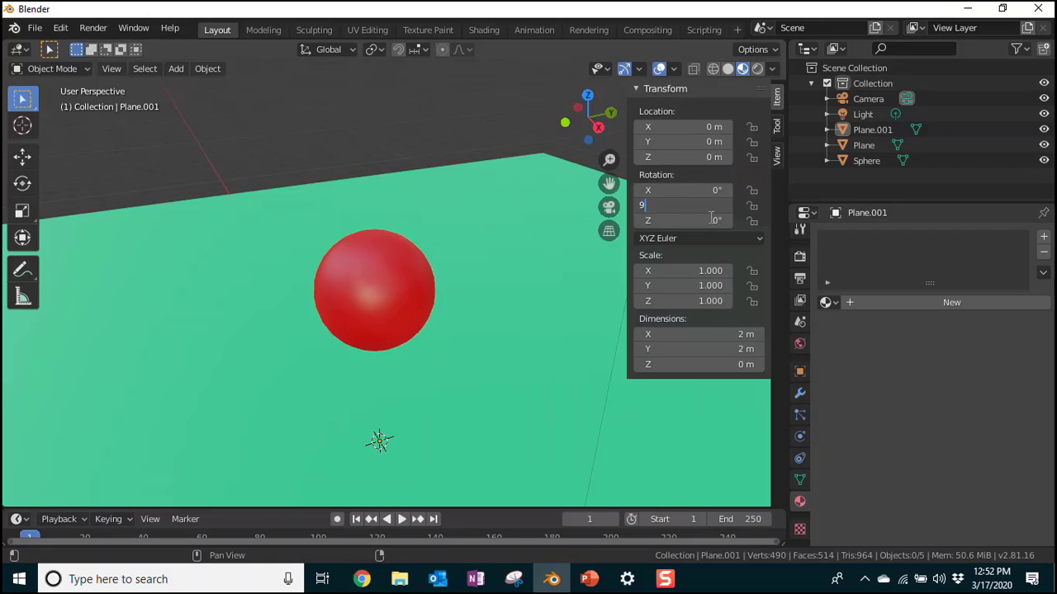
key("Return")
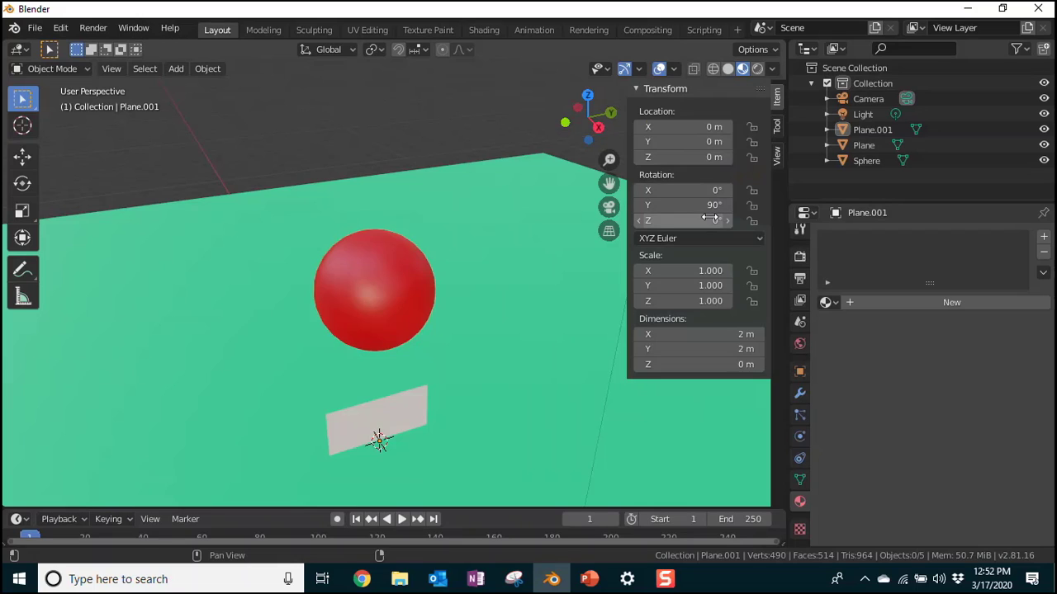
Step: Scale the upright plane uniformly to about 17.7, making it about 35.4 m square
key("KP_1")
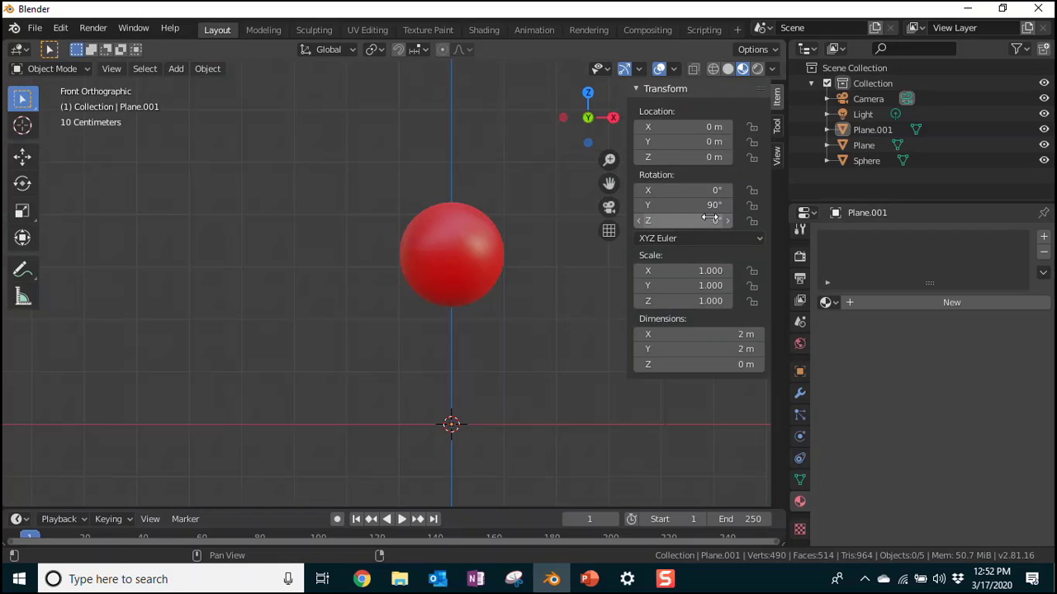
key("KP_3")
left_click(291, 440)
key("s")
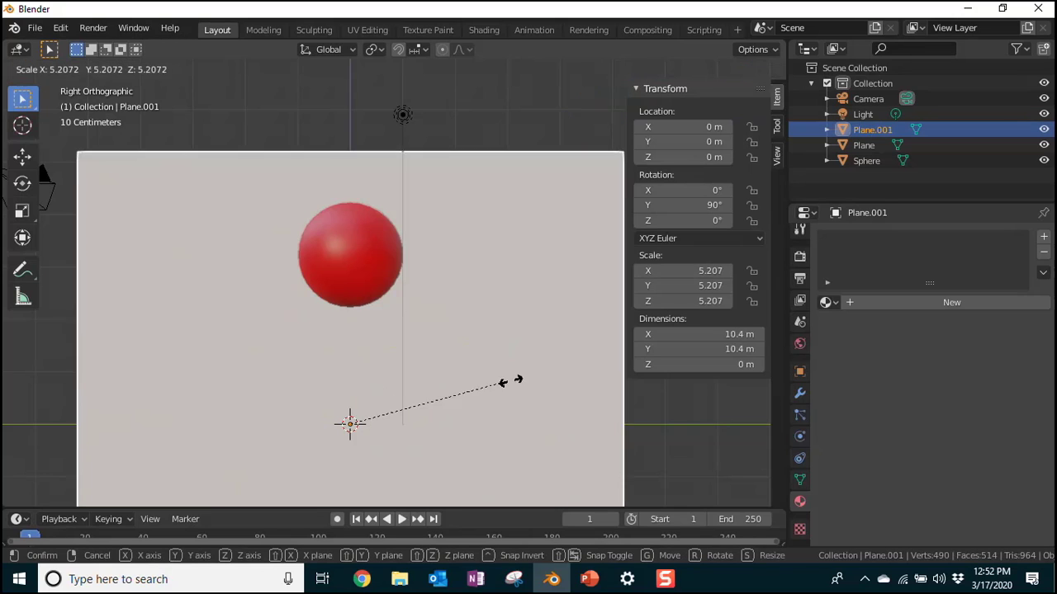
left_click(107, 360)
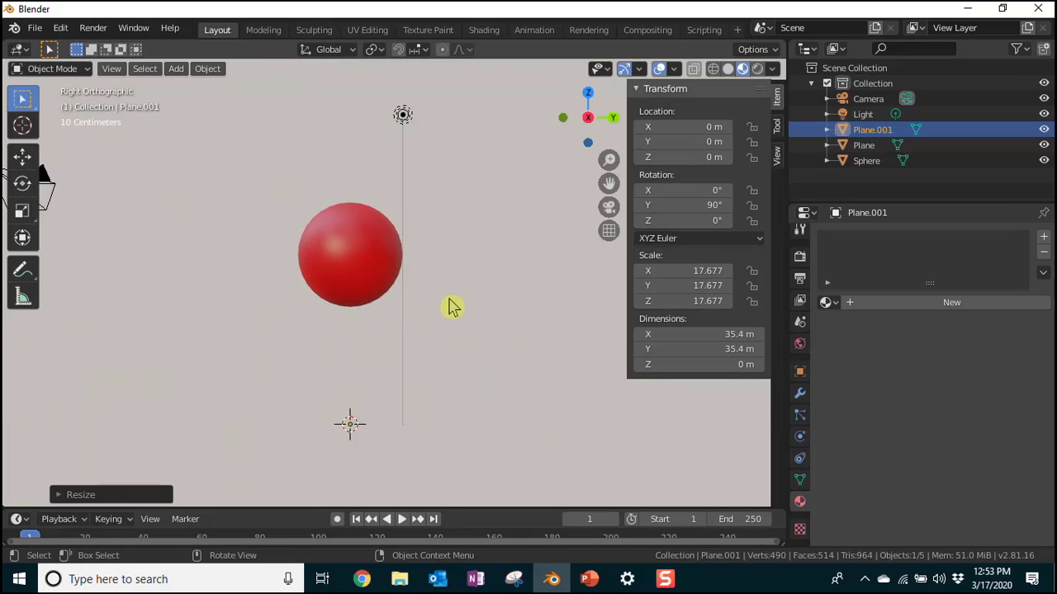
Step: Move the upright plane along the X axis to about -17 m so it forms a wall behind the ball
middle_click_drag(452, 307, 289, 332)
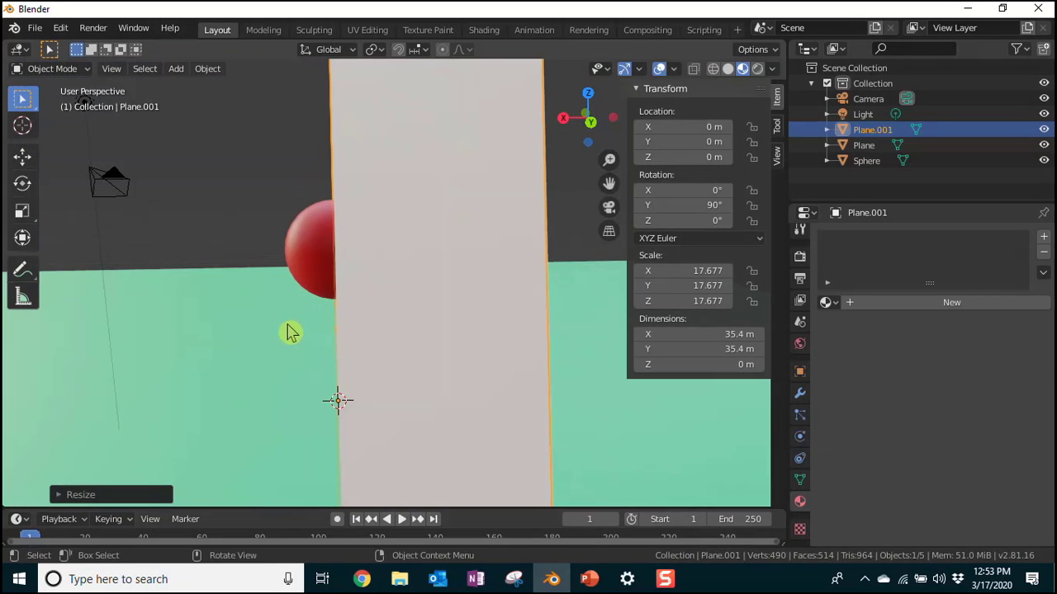
scroll(317, 345, "down", 9)
scroll(325, 349, "up", 2)
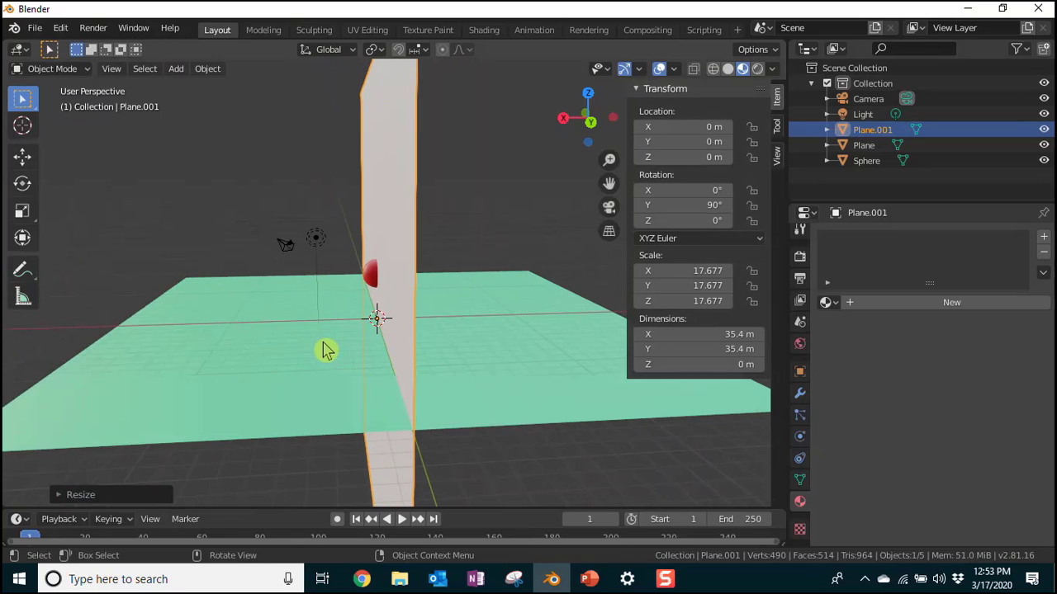
key("g")
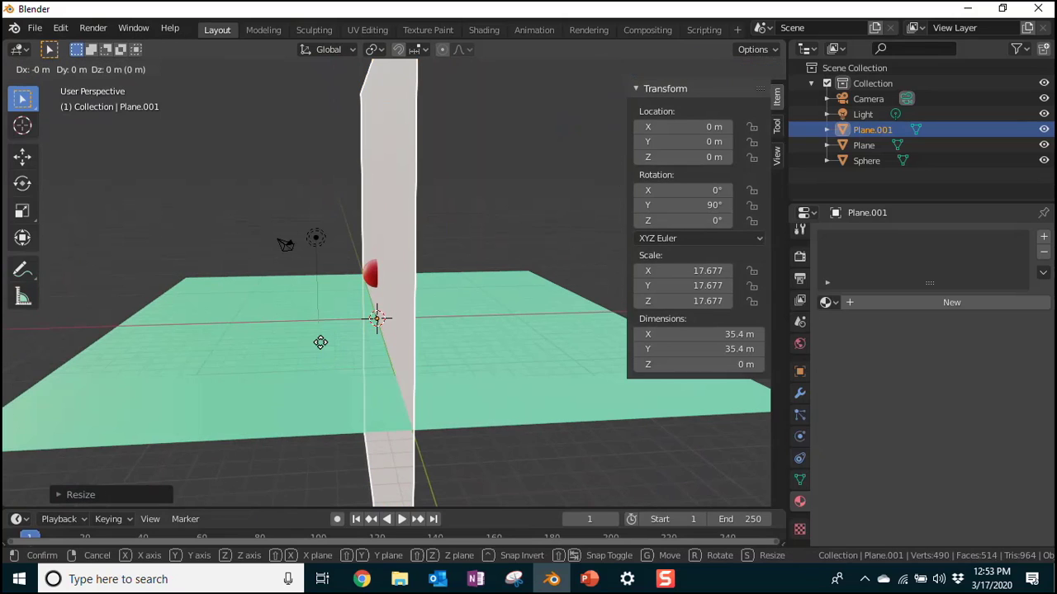
key("x")
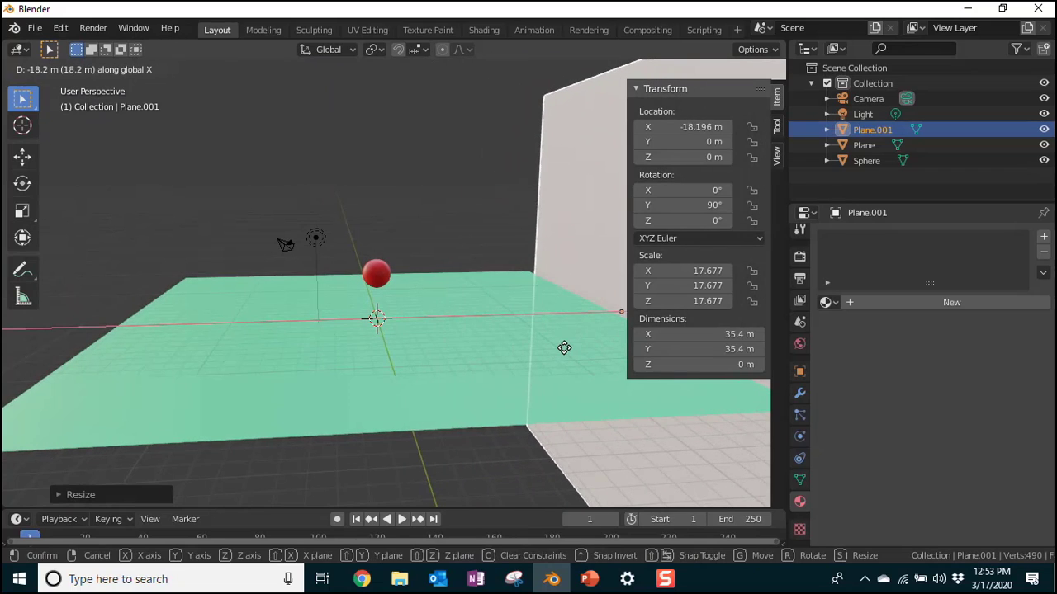
left_click(550, 350)
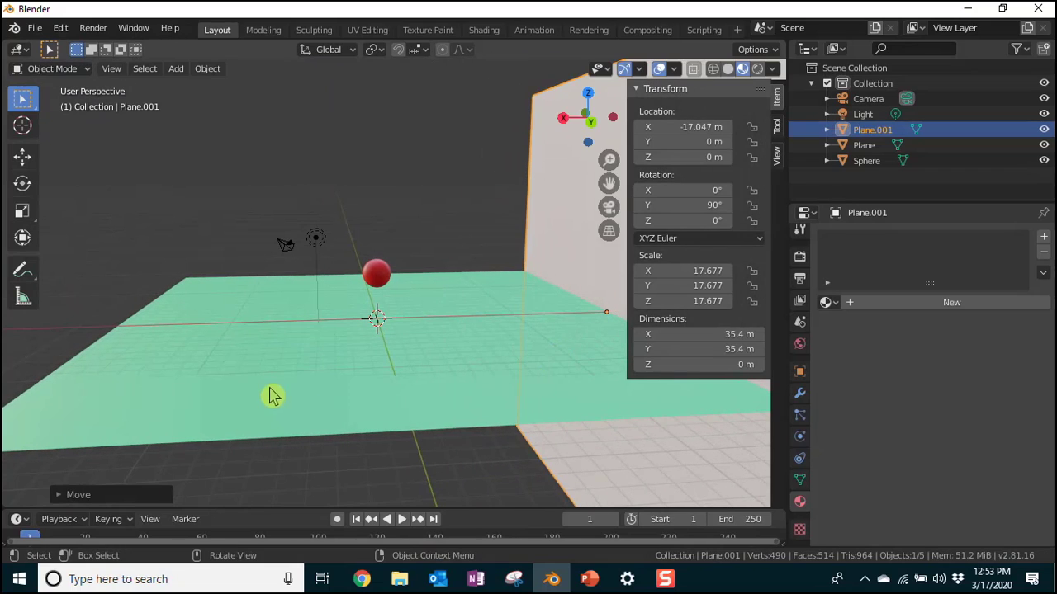
Step: Enlarge the wall plane uniformly to a scale of about 113 so it fills the background behind the floor
middle_click_drag(274, 396, 447, 367)
scroll(445, 366, "up", 1)
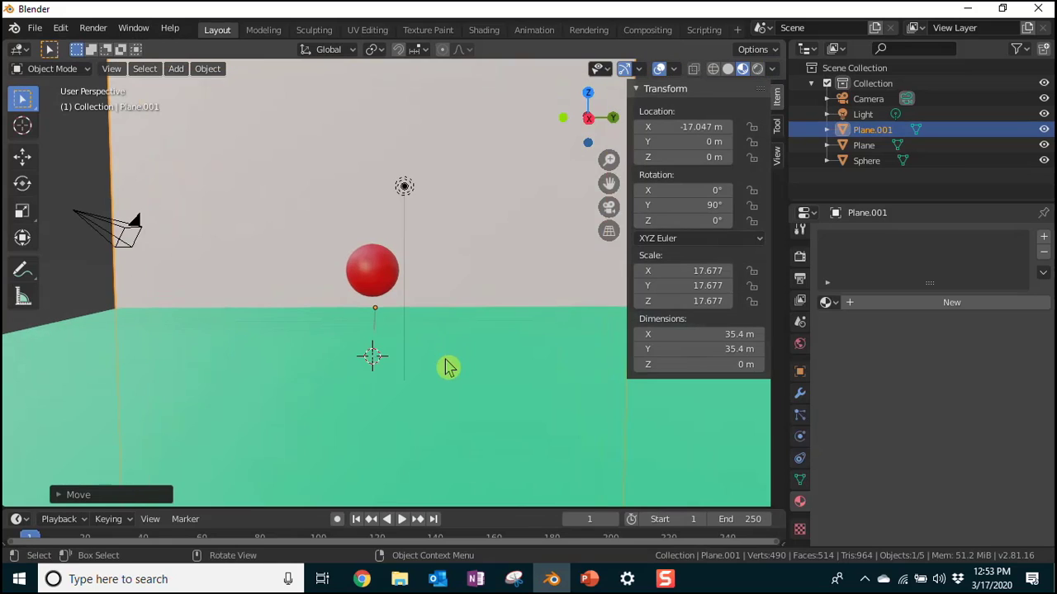
scroll(446, 366, "down", 3)
scroll(447, 367, "up", 4)
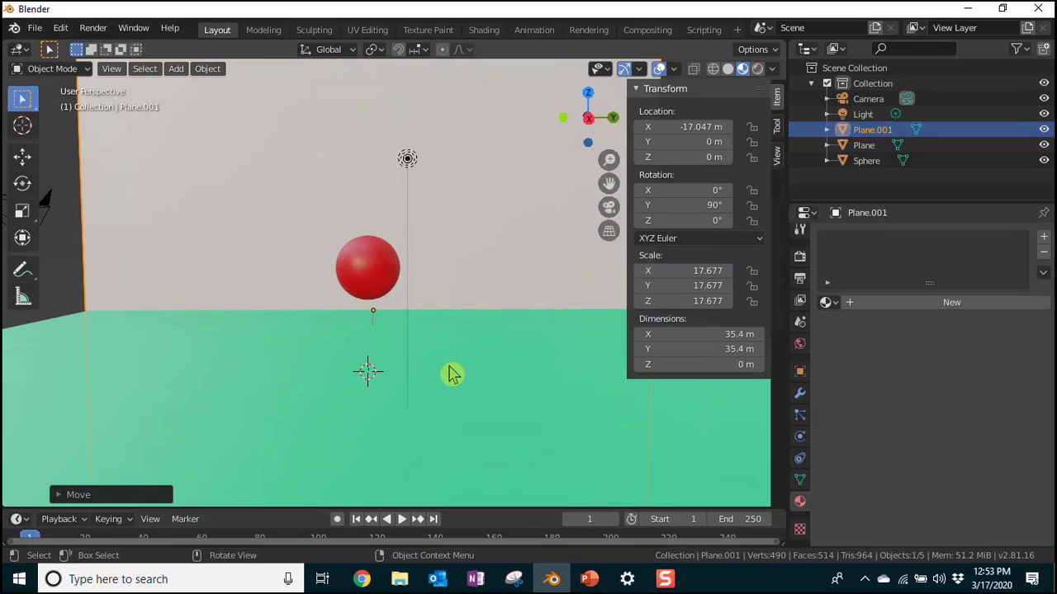
scroll(450, 374, "down", 2)
scroll(450, 374, "up", 2)
scroll(453, 373, "down", 1)
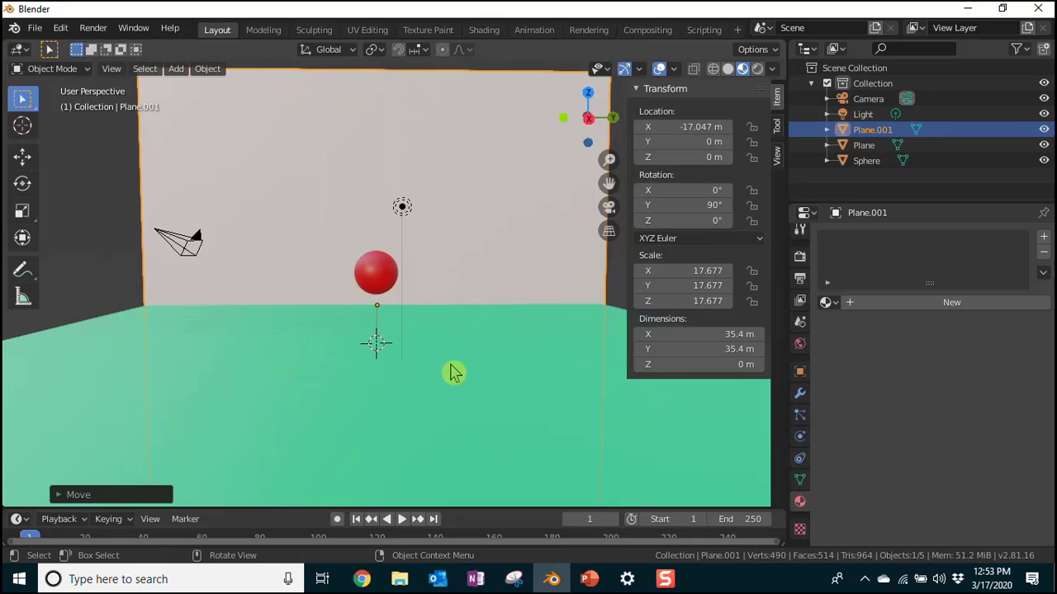
mouse_move(456, 374)
middle_mouse_down()
mouse_move(472, 427)
mouse_move(496, 396)
middle_mouse_up()
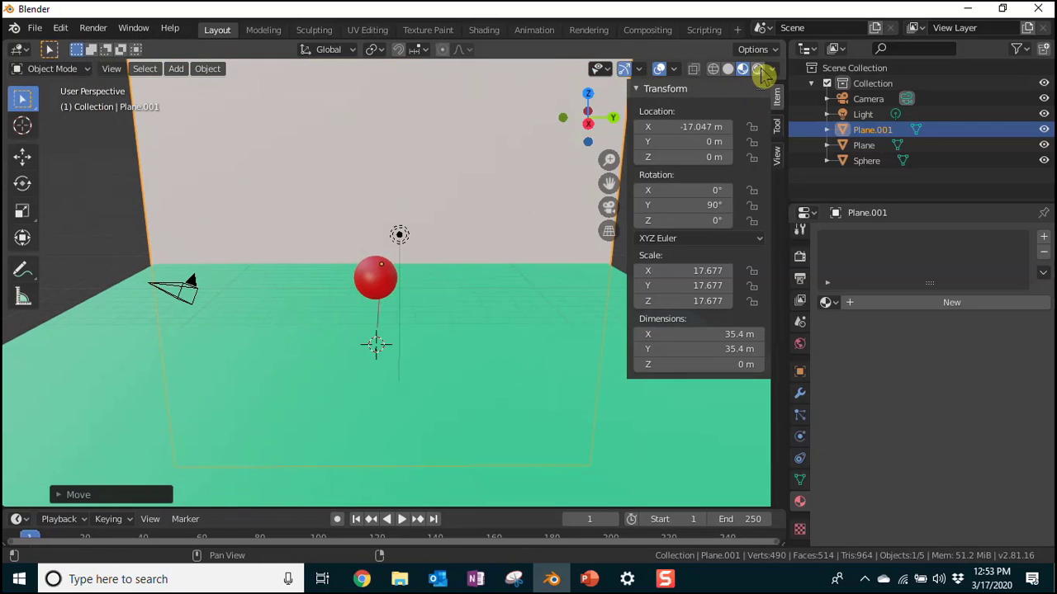
left_click(757, 69)
left_click(727, 69)
key("s")
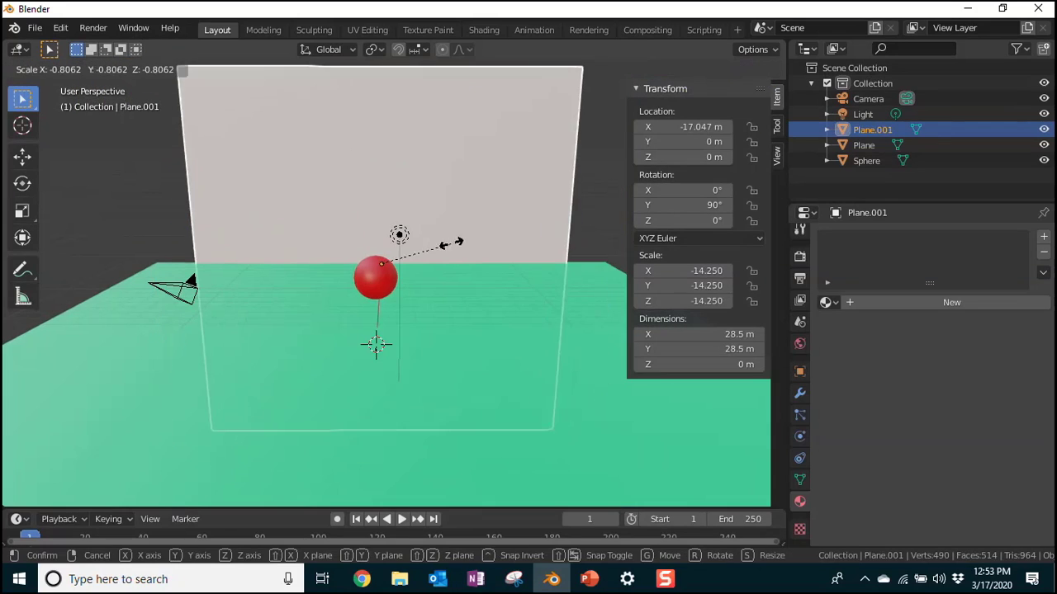
left_click(591, 129)
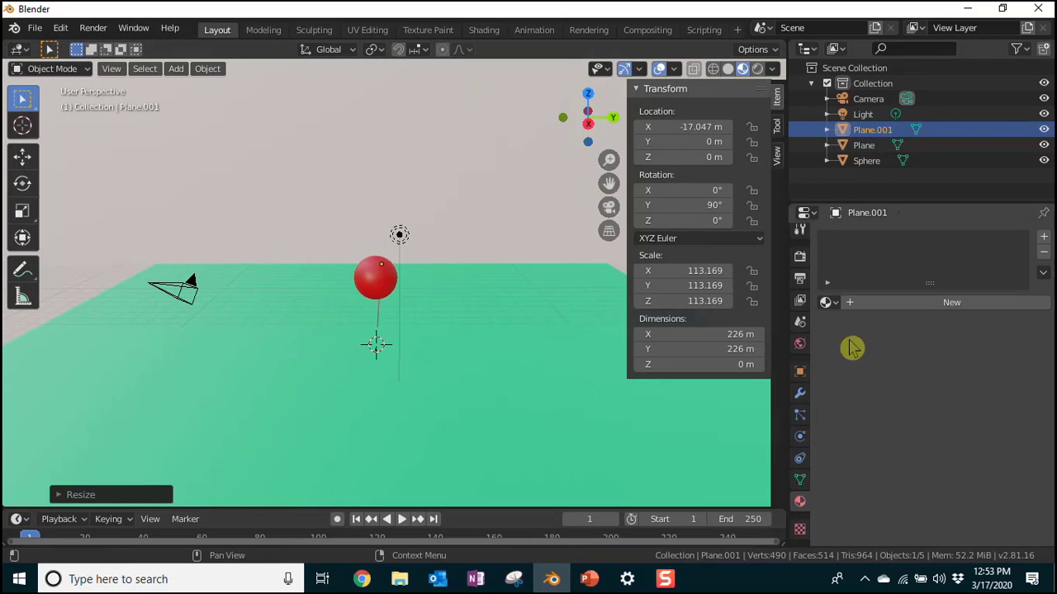
Step: Create a material named Wall on the wall plane and set its base color to bright yellow
left_click(905, 314)
left_click(903, 303)
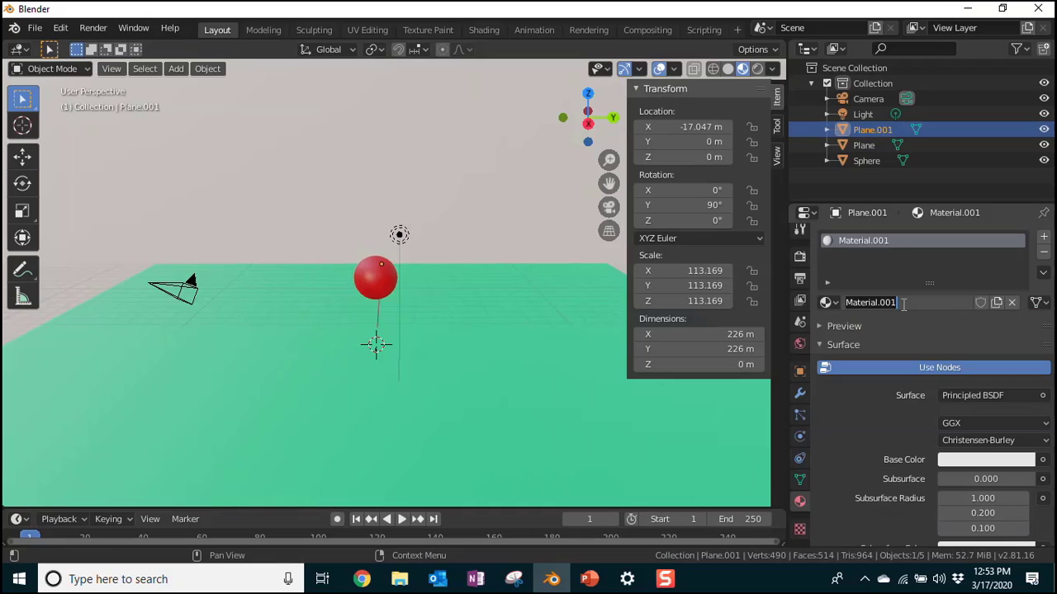
left_click(907, 312)
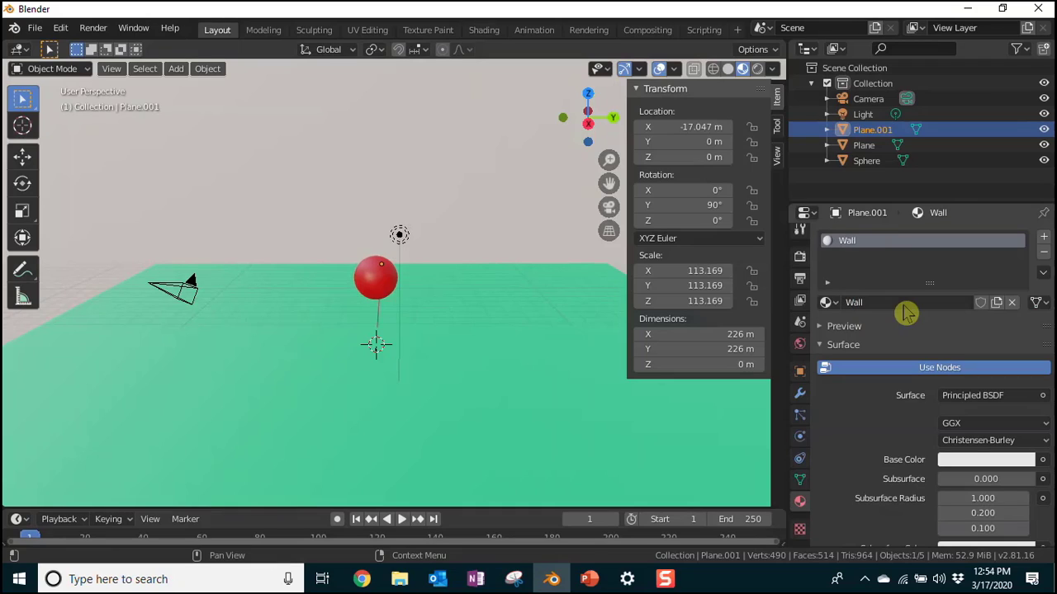
left_click(989, 465)
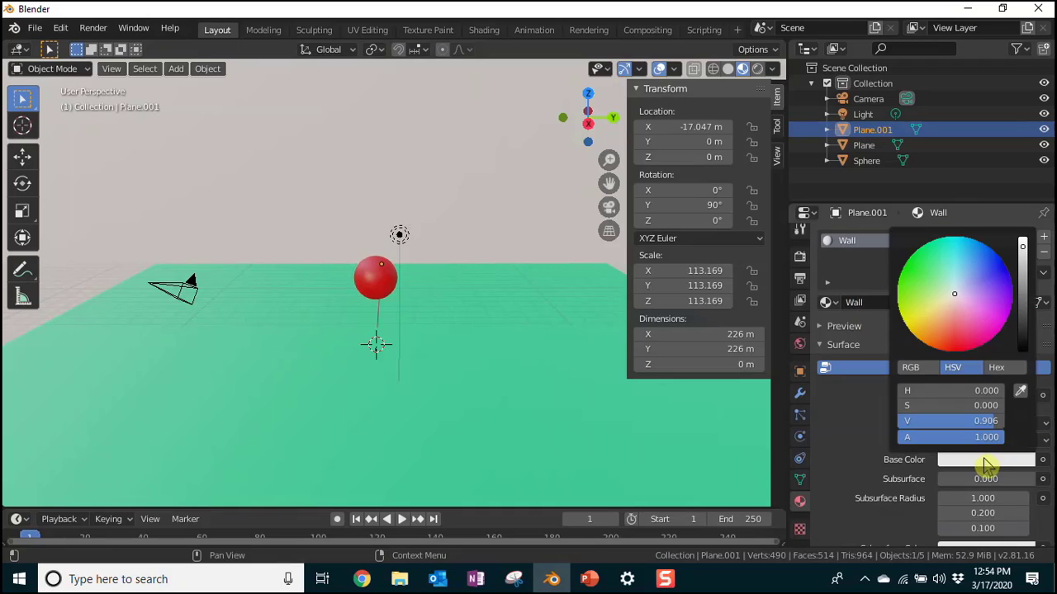
left_click_drag(954, 300, 900, 315)
left_click(1023, 248)
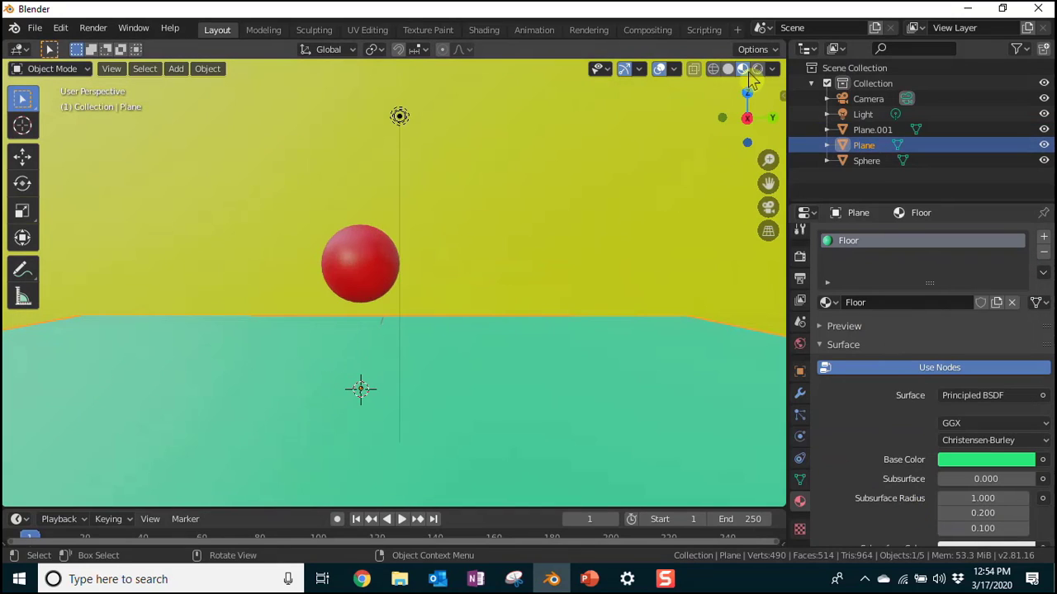
Step: Assign the existing Floor material to the wall plane in place of its Wall material
left_click(756, 70)
mouse_move(748, 86)
left_mouse_down()
mouse_move(543, 365)
mouse_move(581, 372)
mouse_move(546, 378)
mouse_move(586, 377)
left_mouse_up()
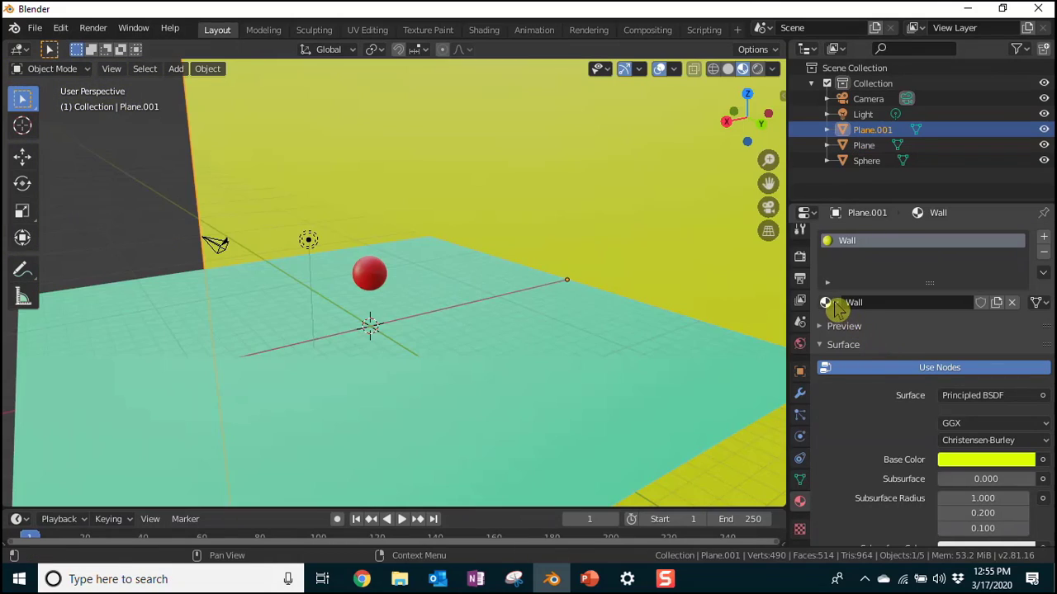
left_click(828, 303)
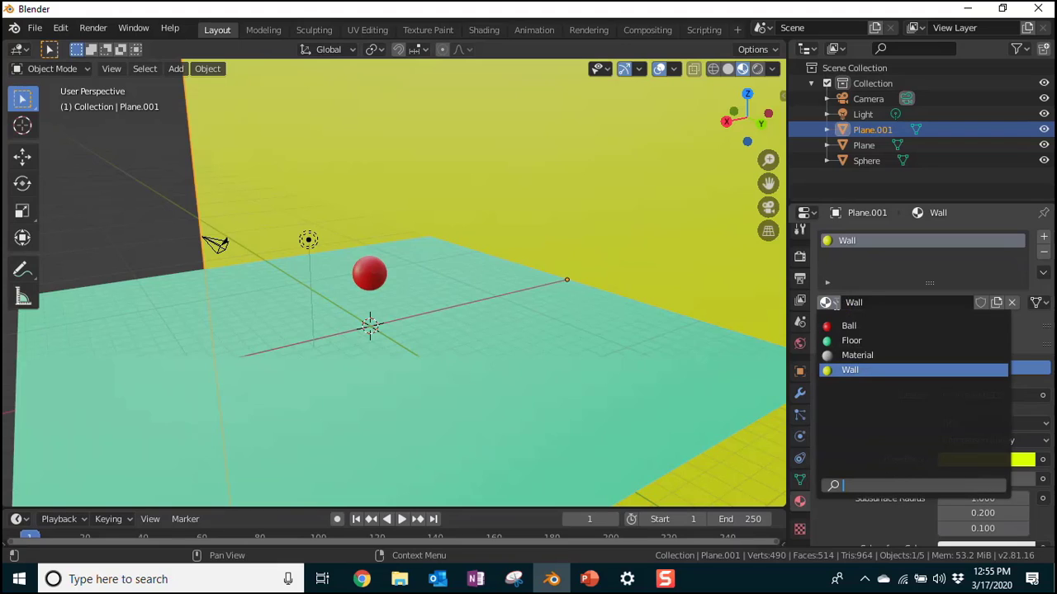
left_click(850, 341)
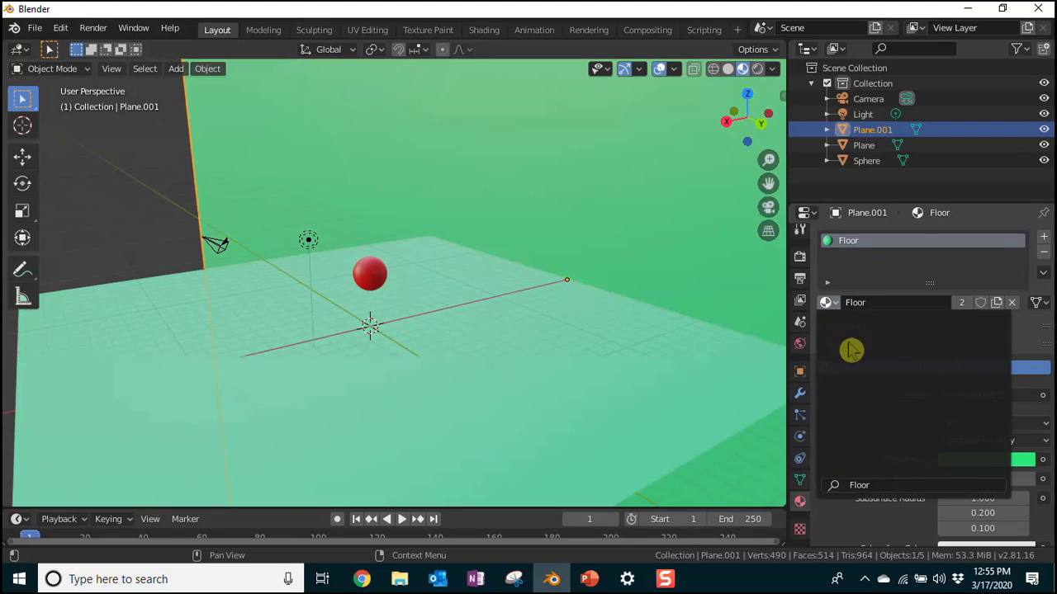
Step: Switch the viewport to rendered shading and inspect the ball and its shadow against the green floor and wall
middle_click_drag(498, 432, 590, 246)
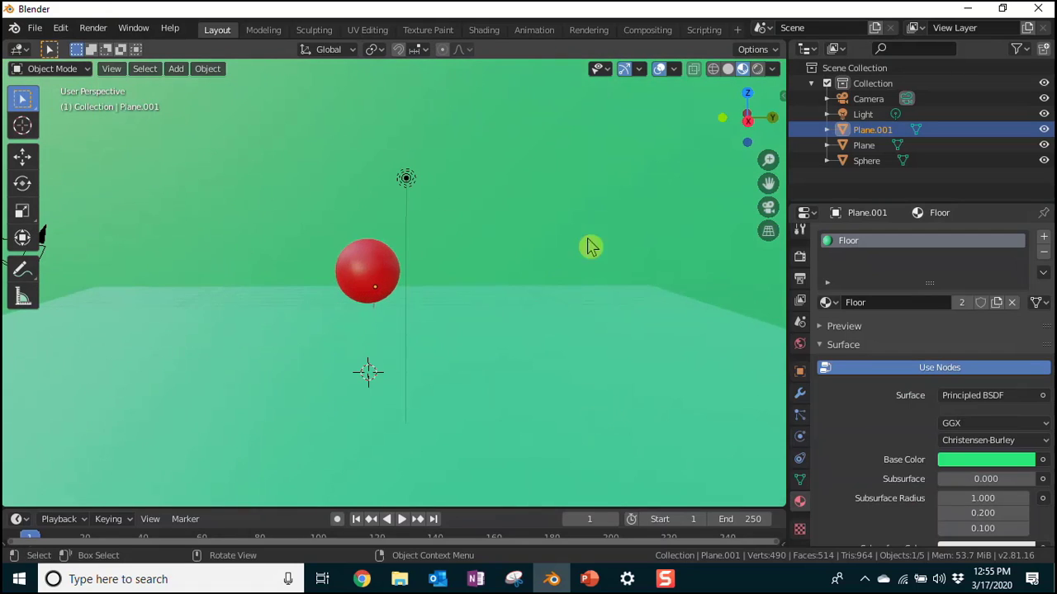
left_click(757, 69)
mouse_move(630, 312)
middle_mouse_down()
mouse_move(596, 330)
mouse_move(539, 300)
mouse_move(630, 290)
mouse_move(611, 306)
mouse_move(595, 303)
middle_mouse_up()
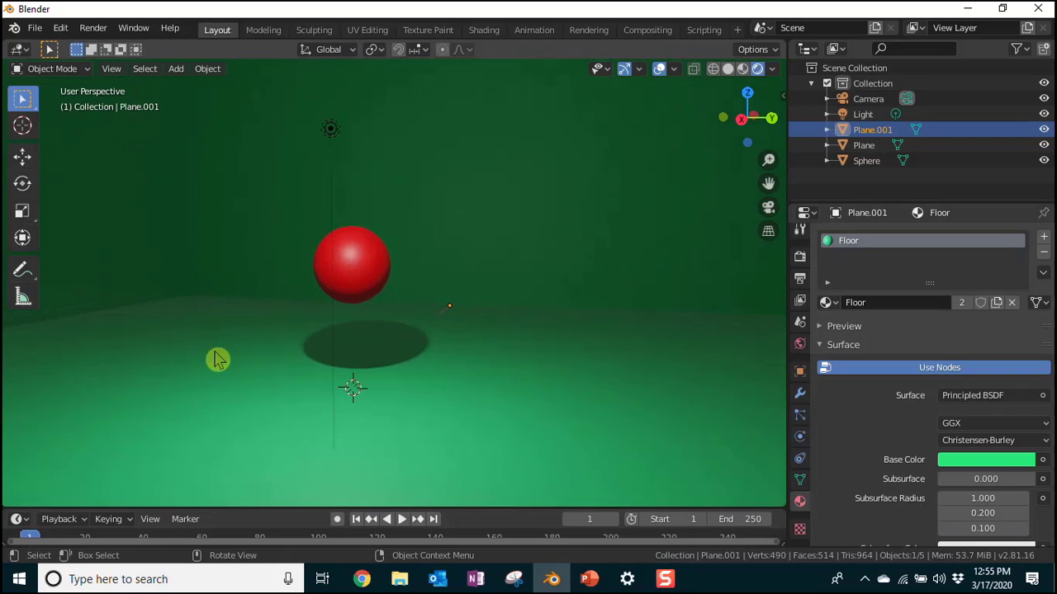
middle_click_drag(567, 361, 534, 388)
middle_click_drag(521, 416, 566, 377)
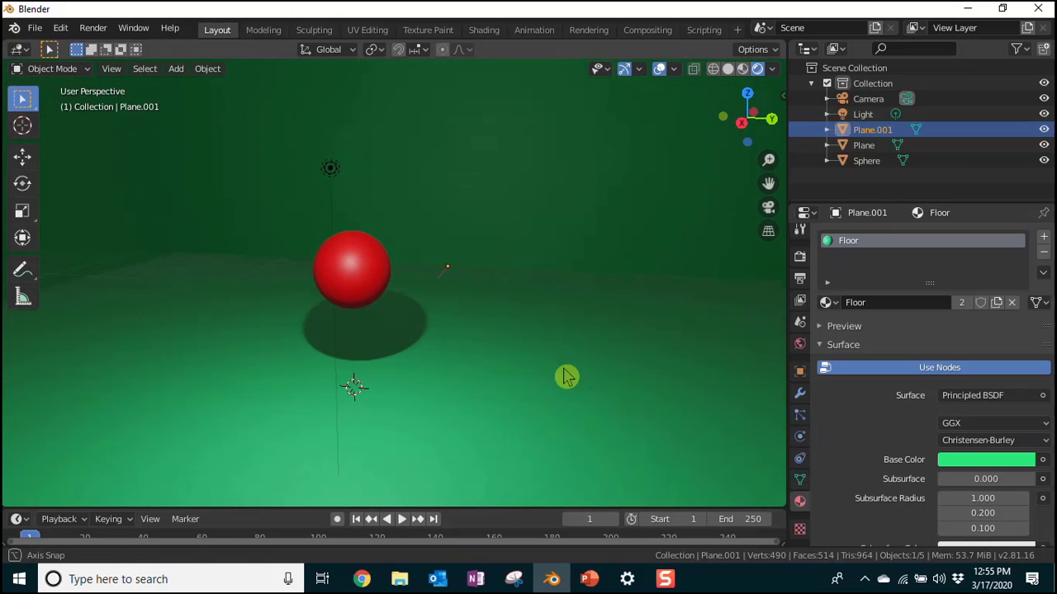
Step: Raise the floor plane very slightly along the Z axis
left_click(462, 369)
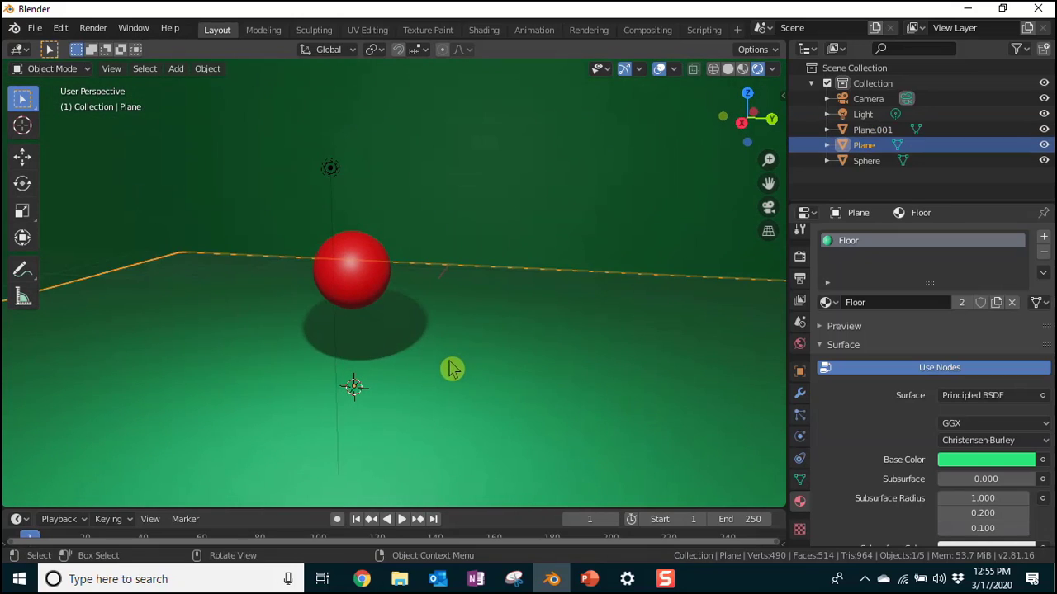
key("g")
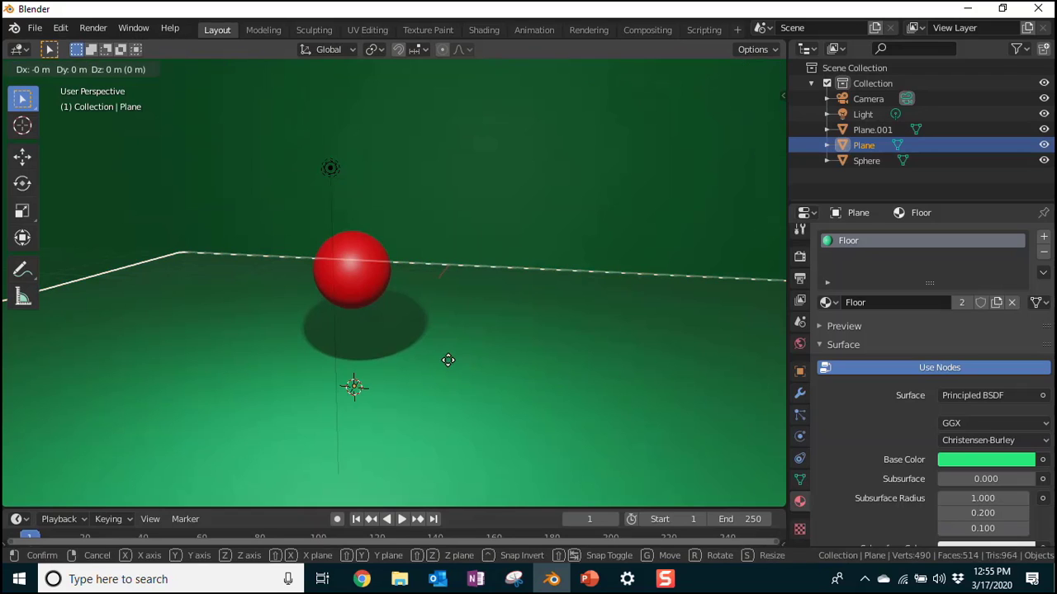
key("z")
left_click(451, 362)
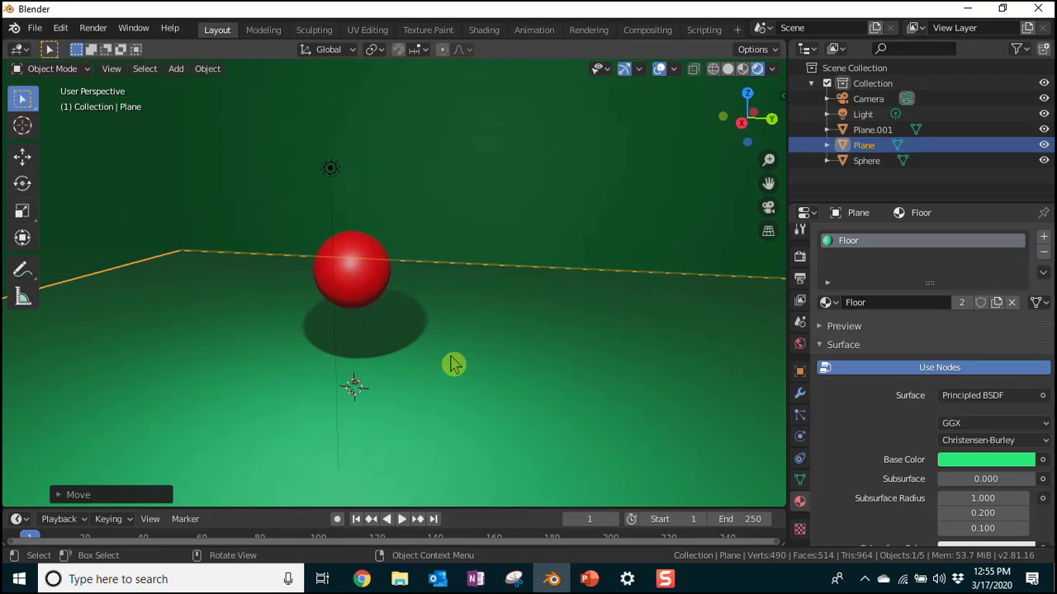
middle_click_drag(502, 352, 578, 363)
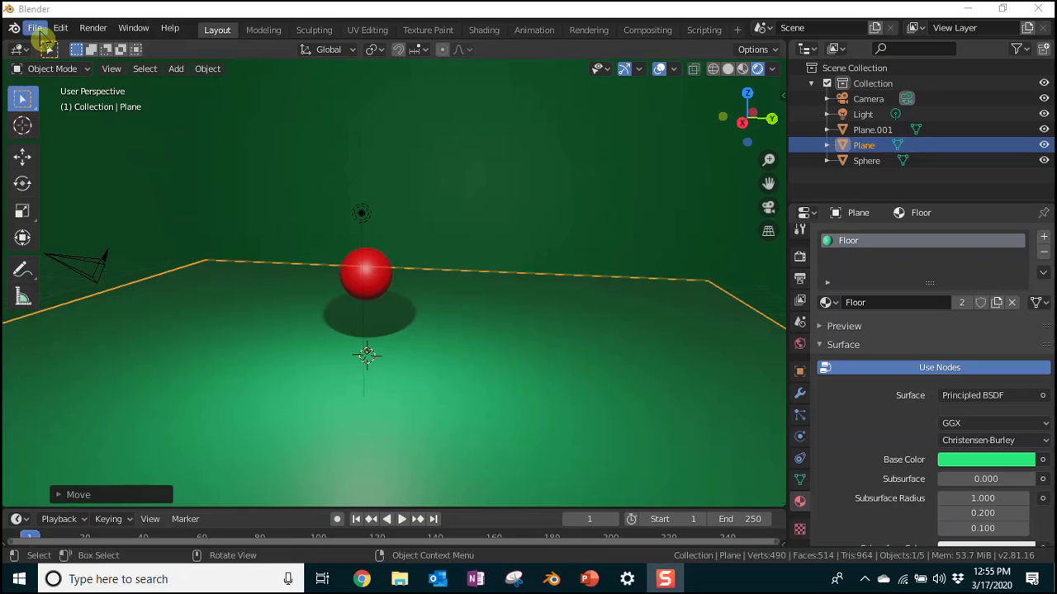
Step: Start saving the scene as a new file and browse to D:\Data D Drive\3D Art II Animation\1 1920 3DAnim B4\Bouncing Ball Animation
left_click(36, 30)
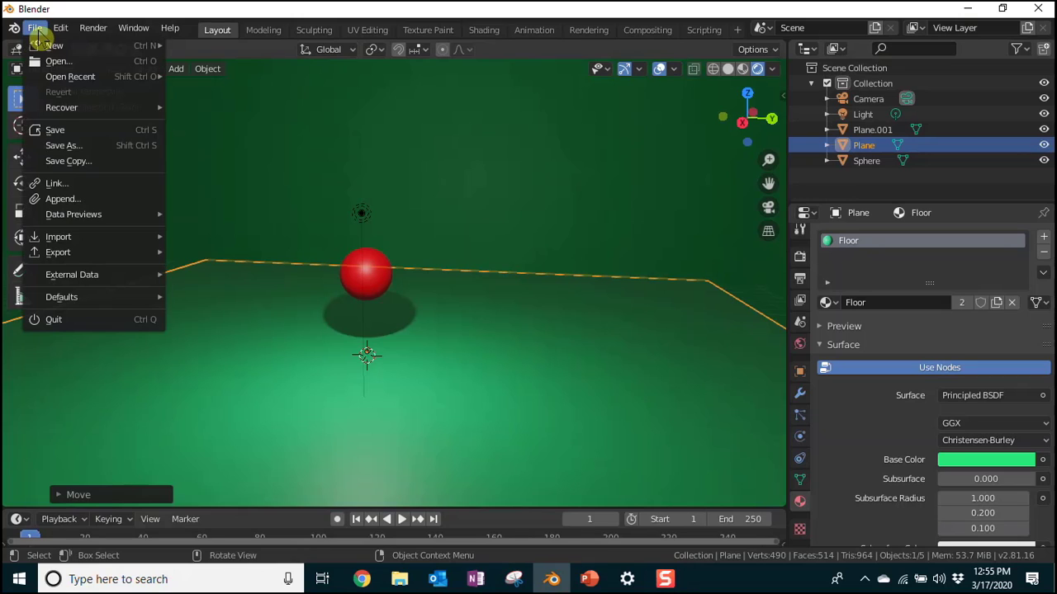
left_click(56, 149)
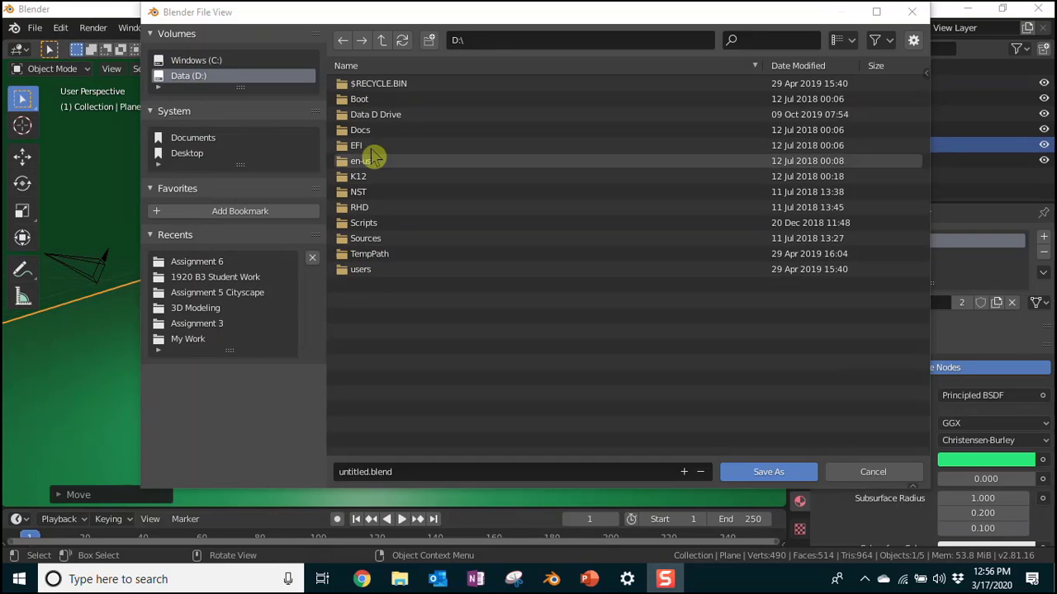
double_click(371, 118)
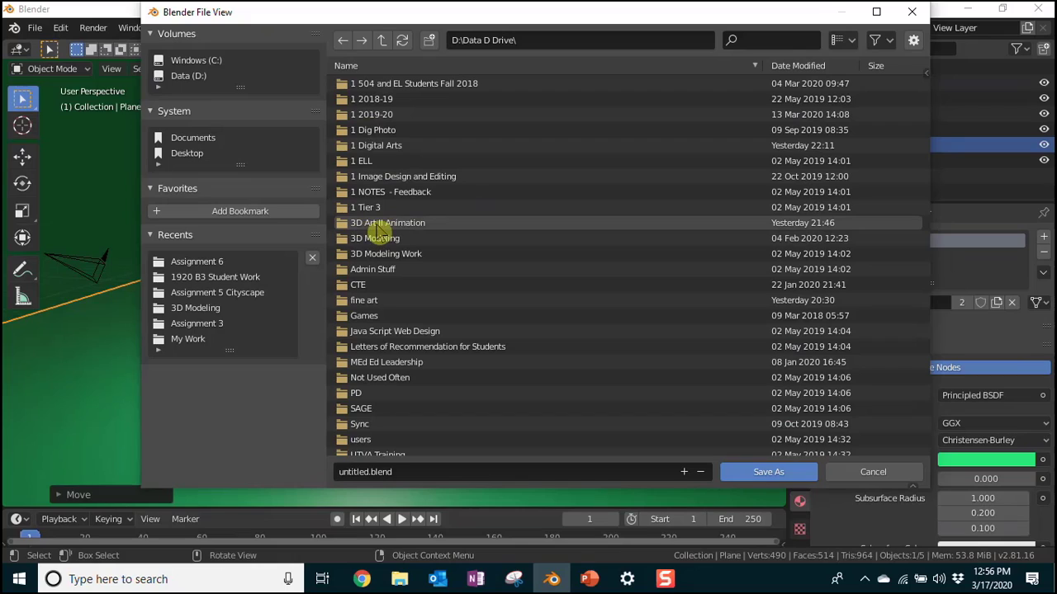
double_click(410, 224)
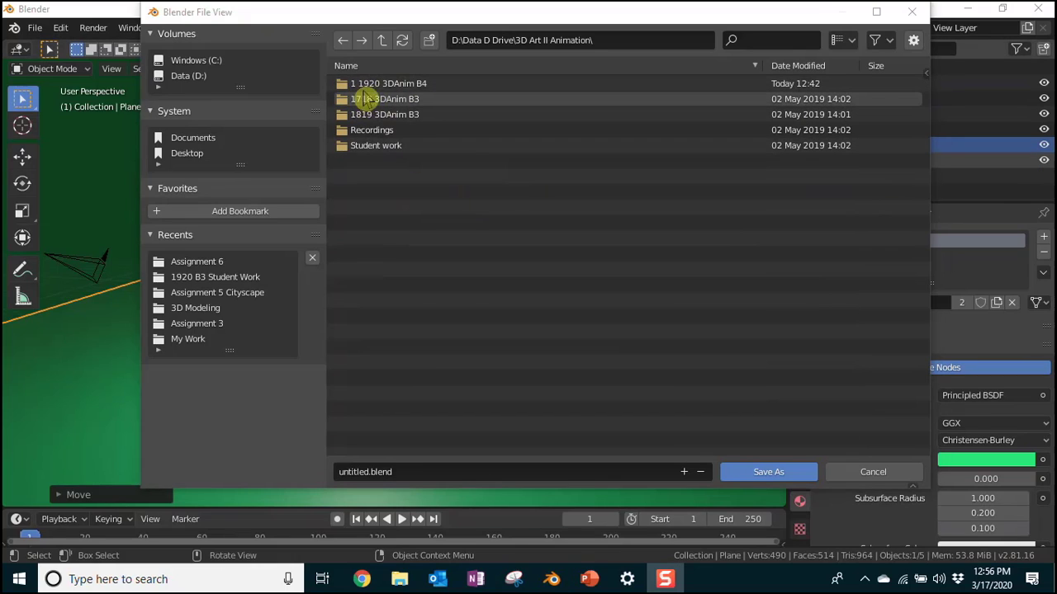
double_click(395, 87)
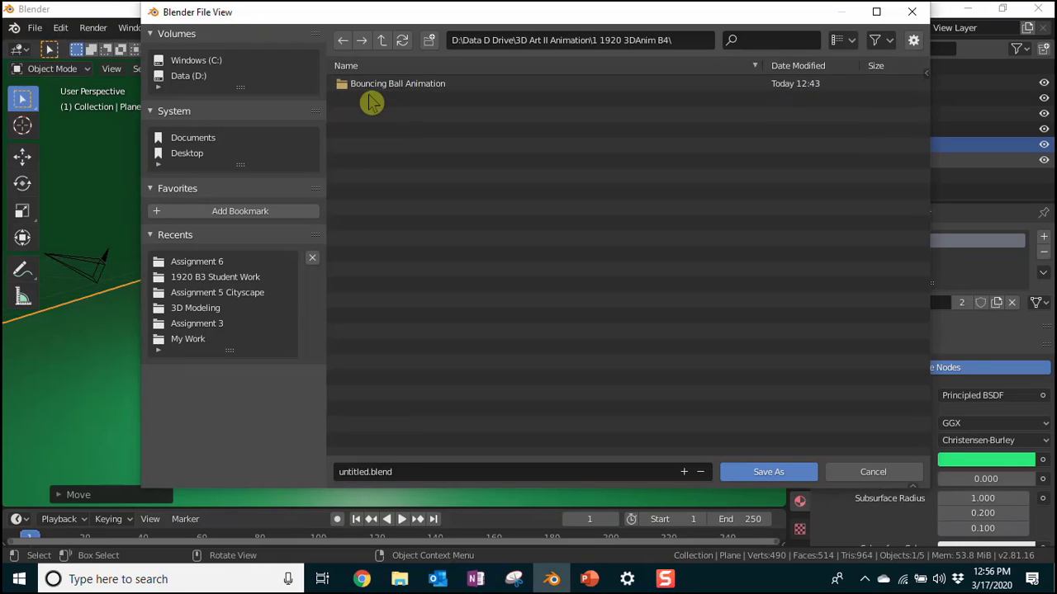
double_click(397, 86)
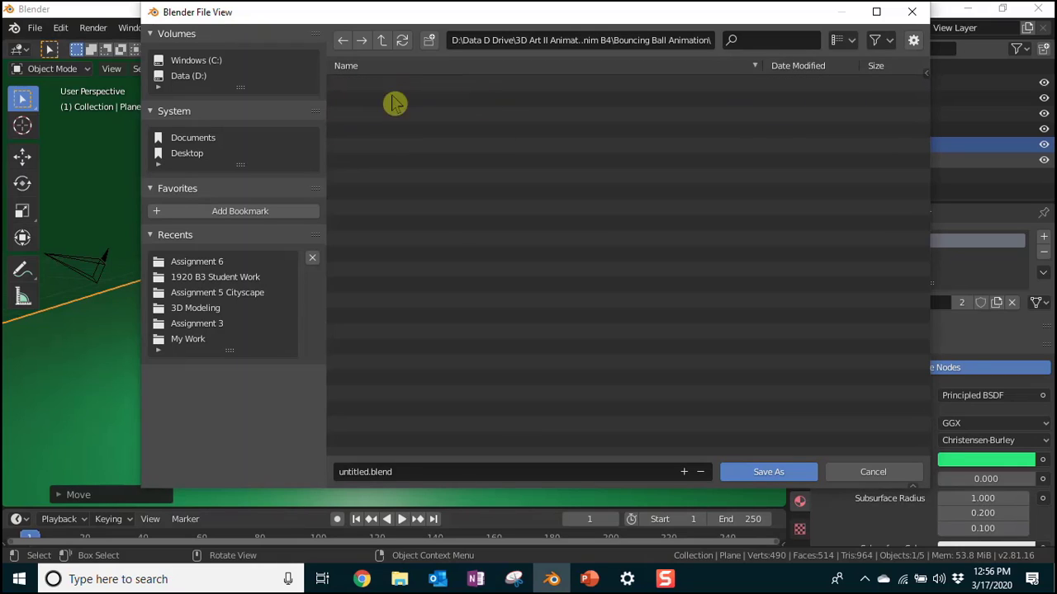
Step: Name the file "Create a ball_floor_wall" and save it in the Bouncing Ball Animation folder
left_click(420, 471)
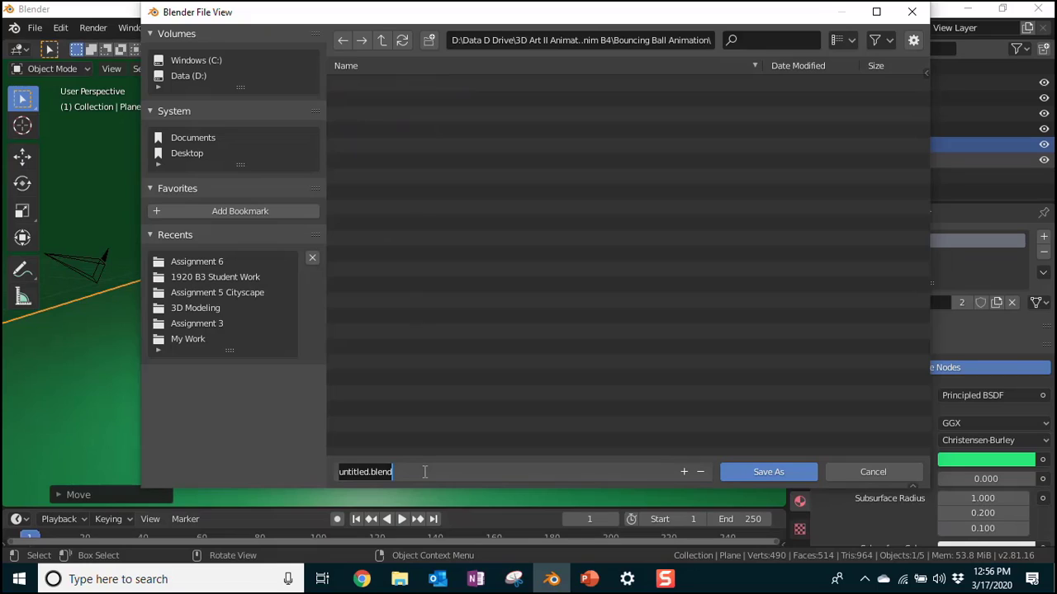
type("c")
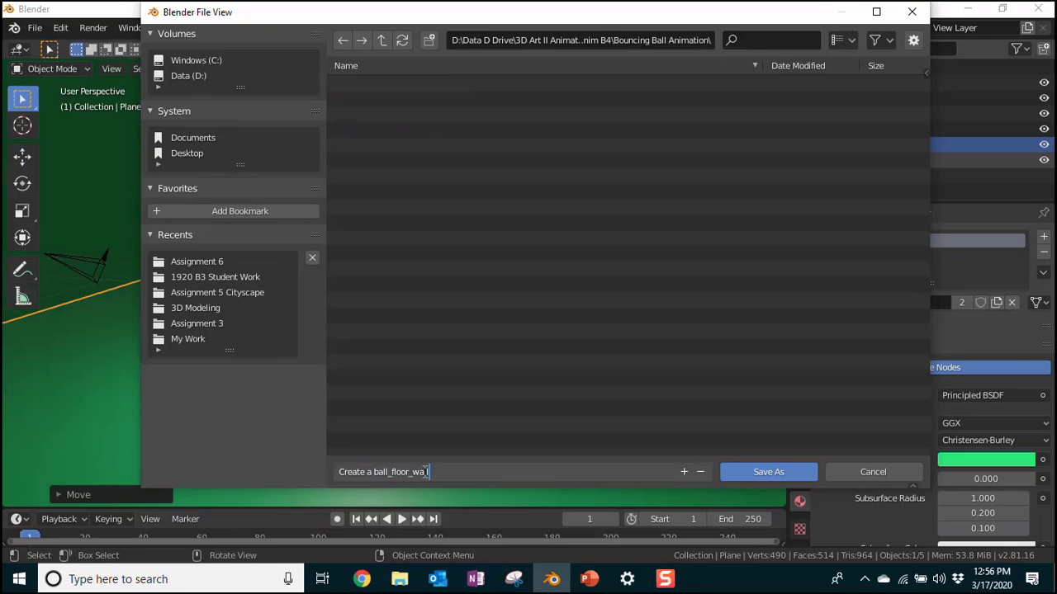
type("reate a ball_floor_wall")
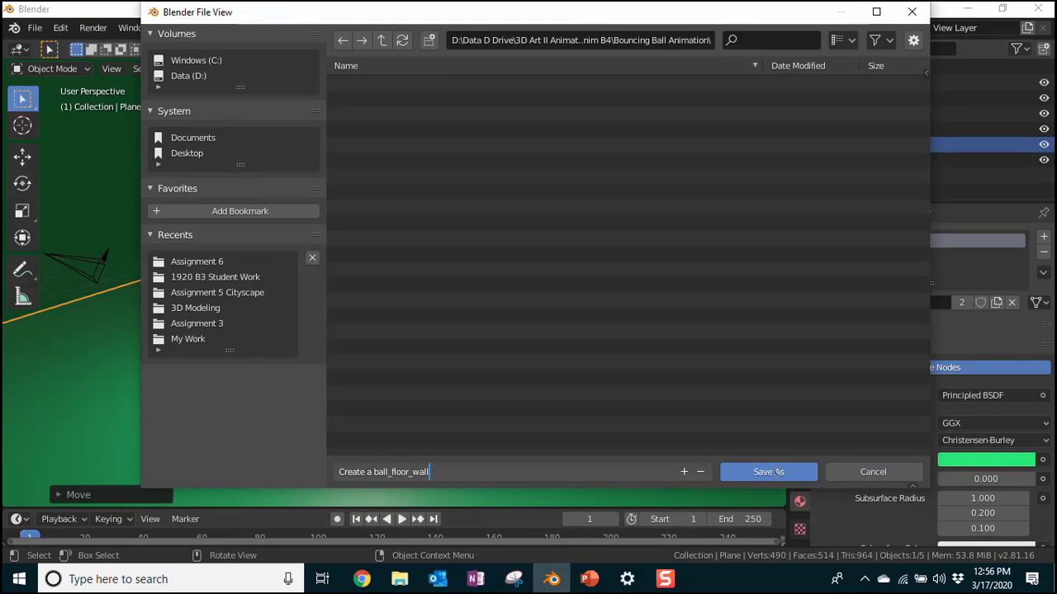
left_click(776, 477)
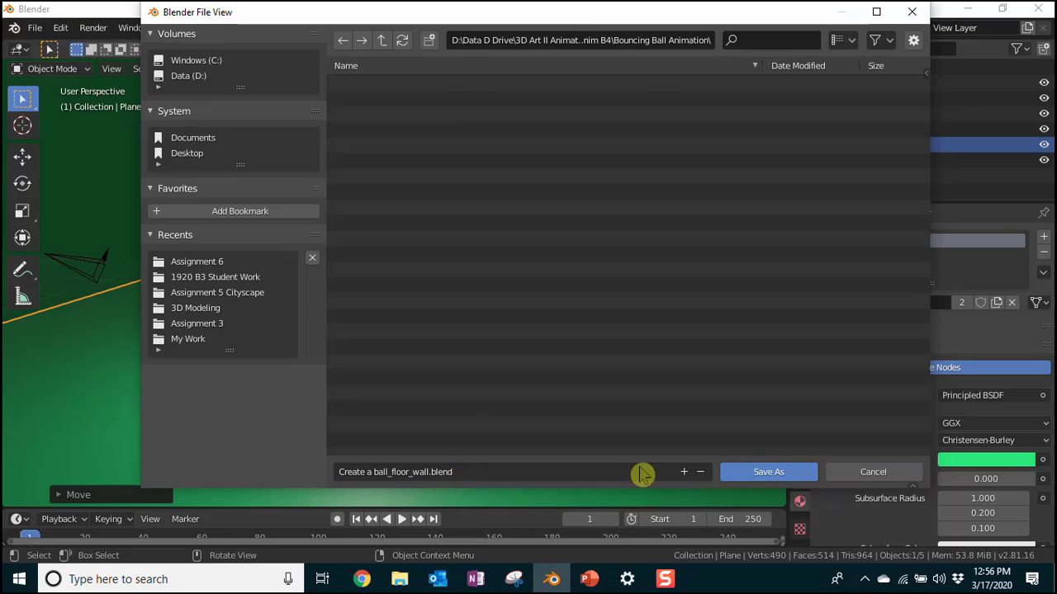
left_click(769, 474)
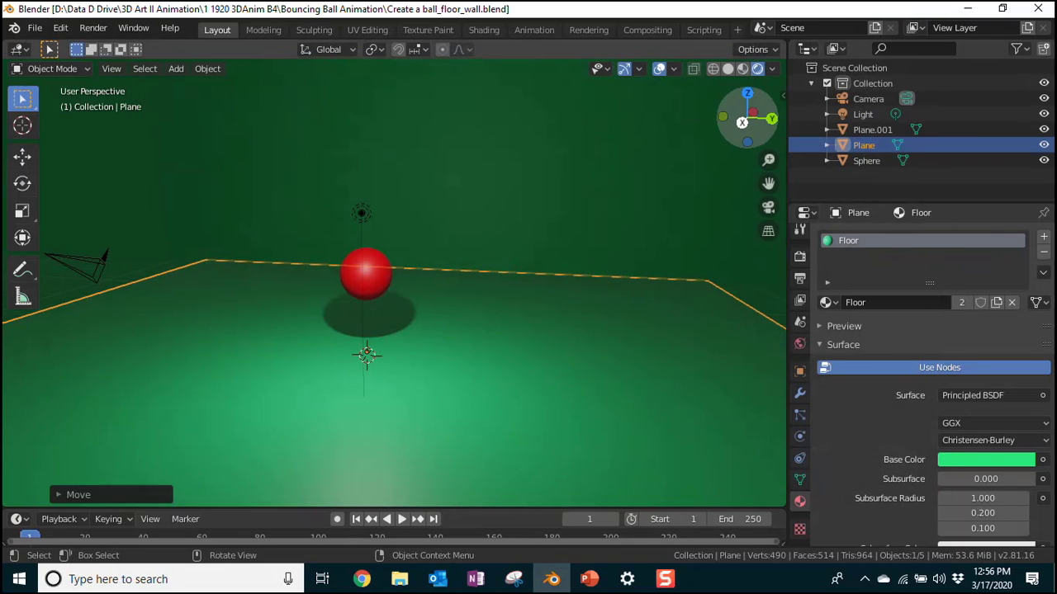